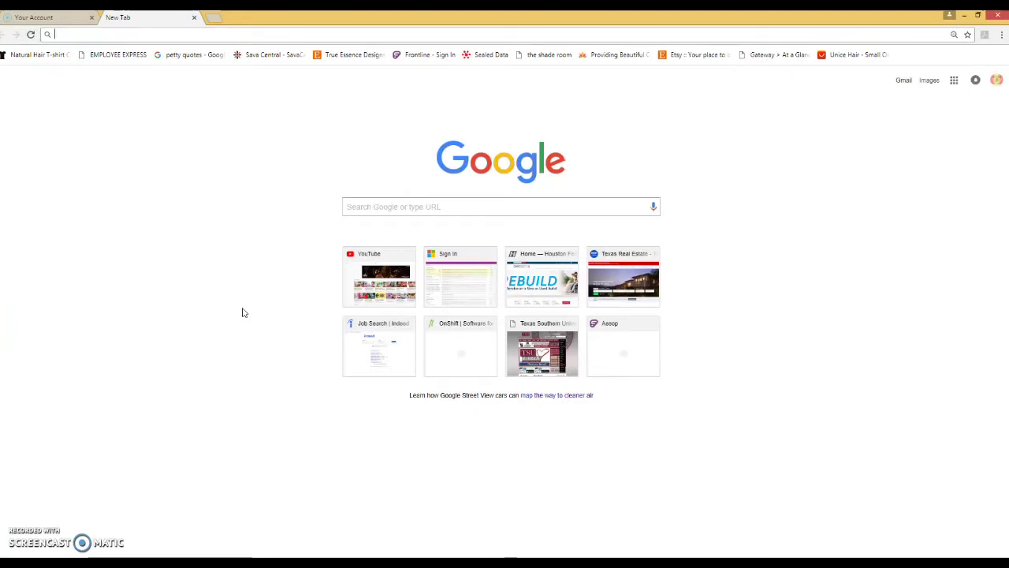
type("www.")
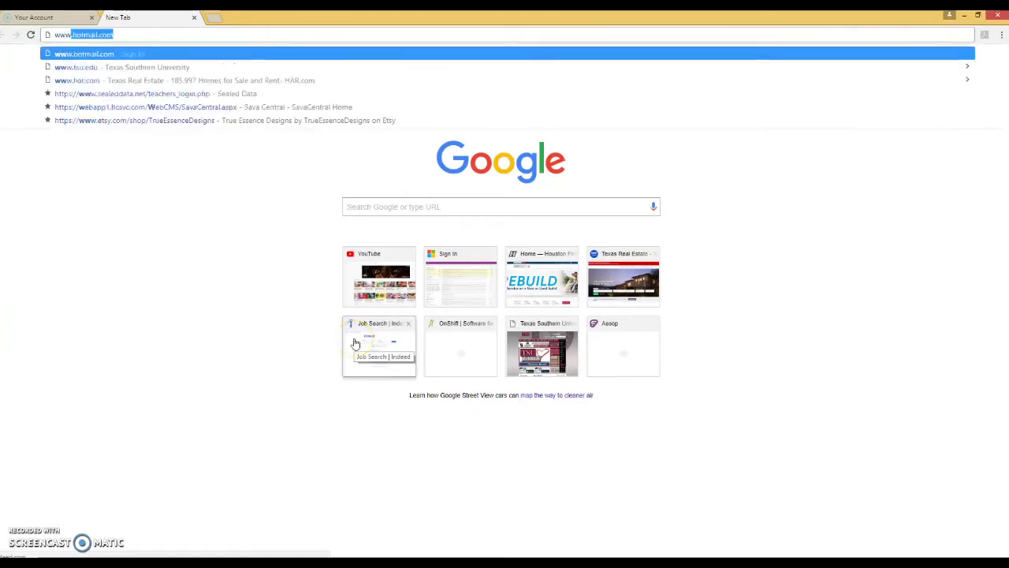
type("dafont.com")
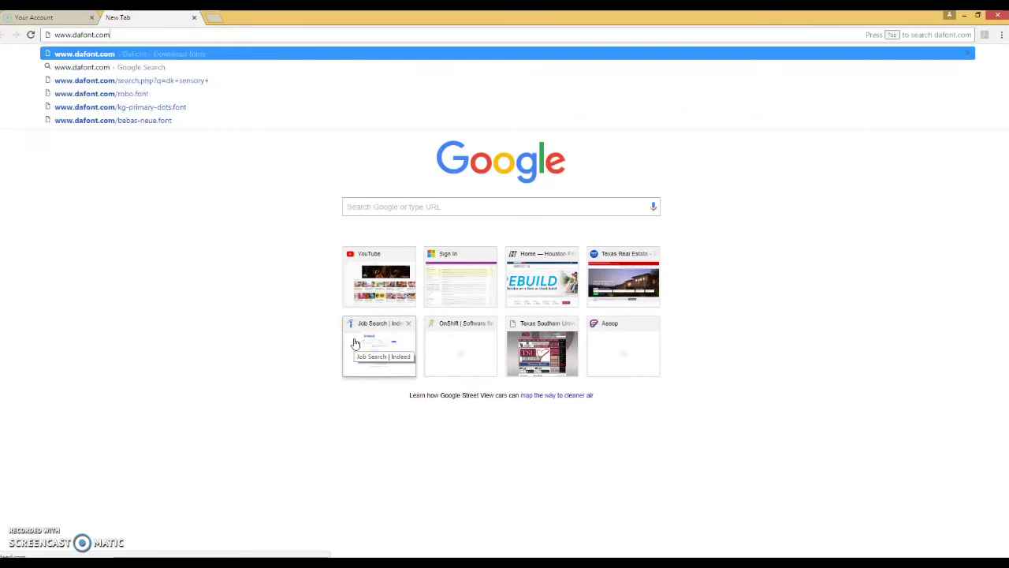
key("Return")
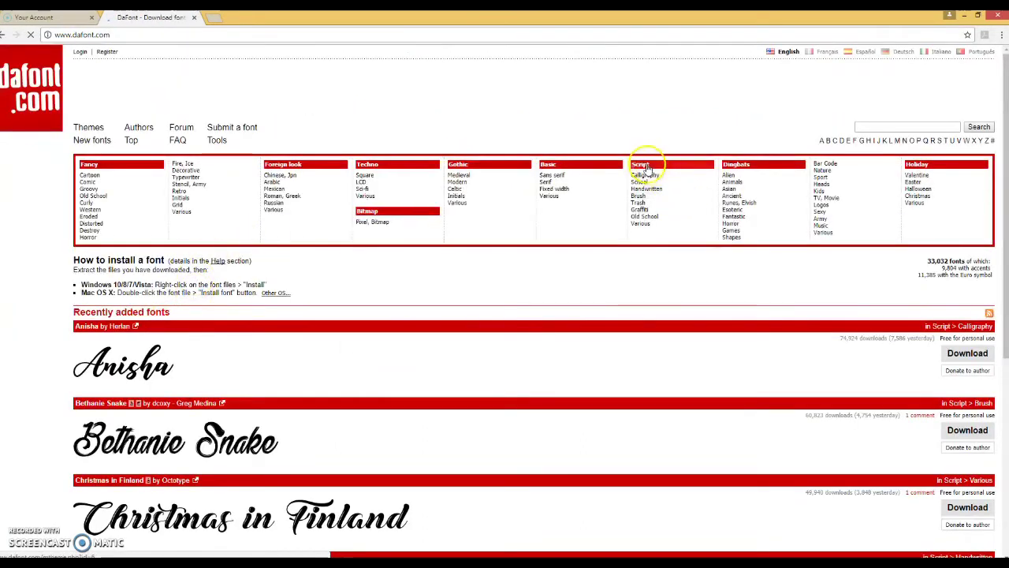
left_click(641, 164)
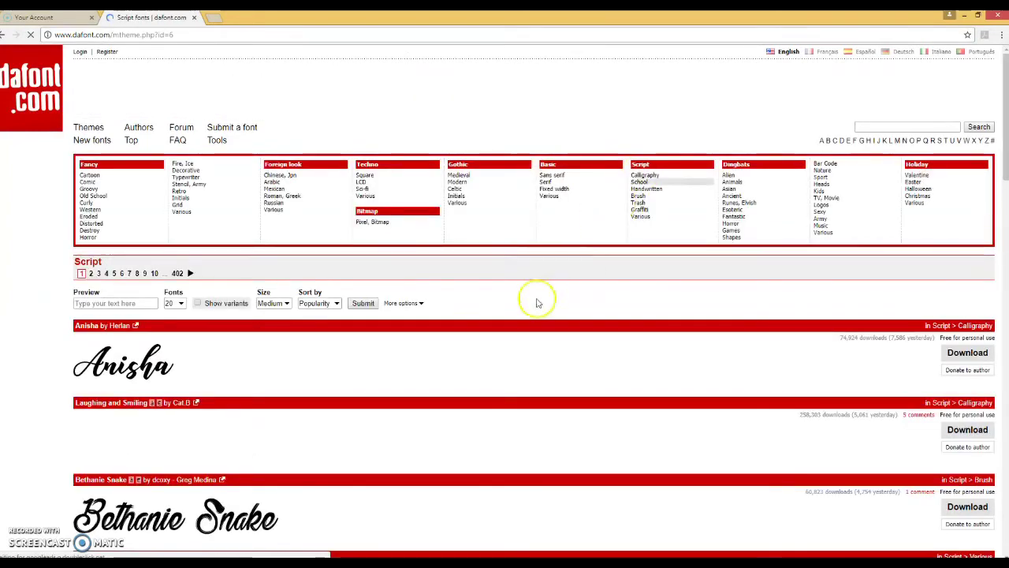
Step: Look through the first page of Script fonts and go to page 4 of the listing
scroll(540, 325, "down", 9)
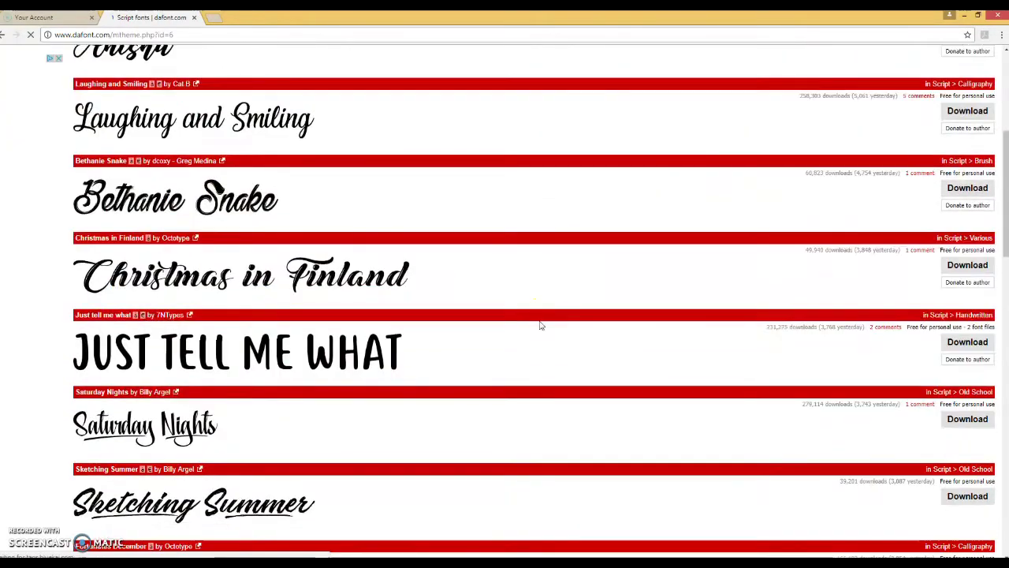
scroll(539, 325, "down", 1)
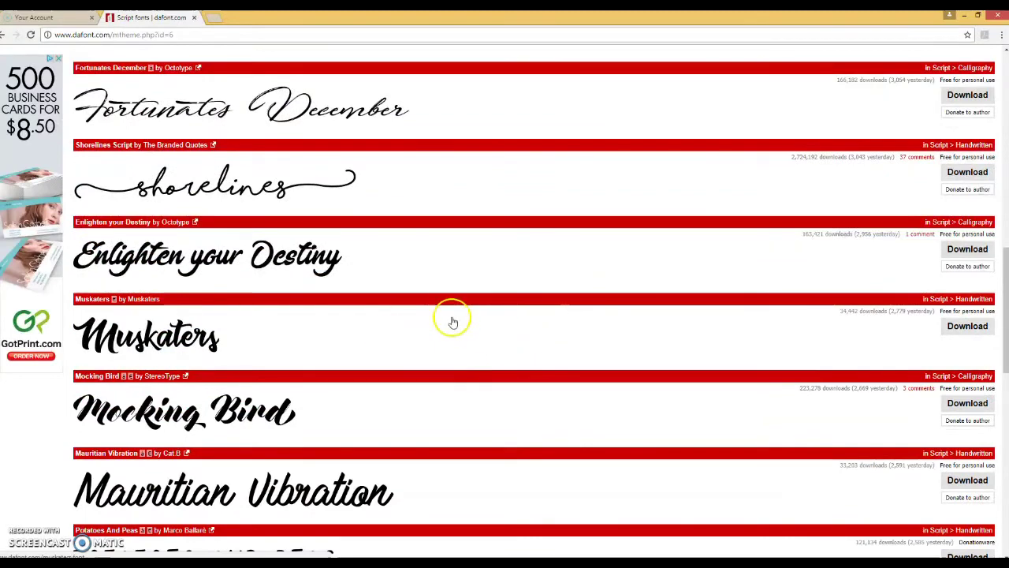
scroll(473, 325, "down", 3)
scroll(501, 339, "down", 2)
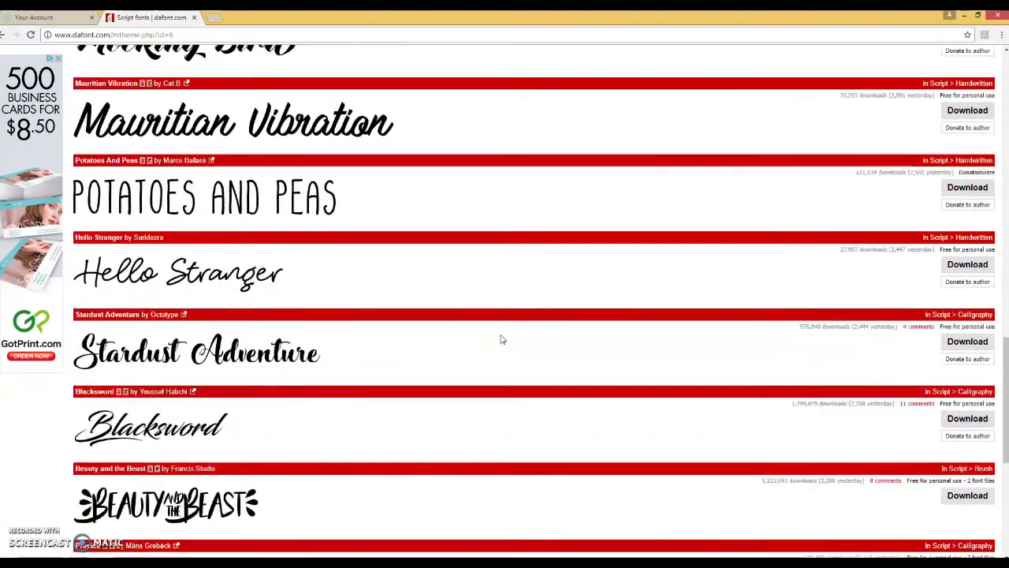
scroll(502, 339, "down", 3)
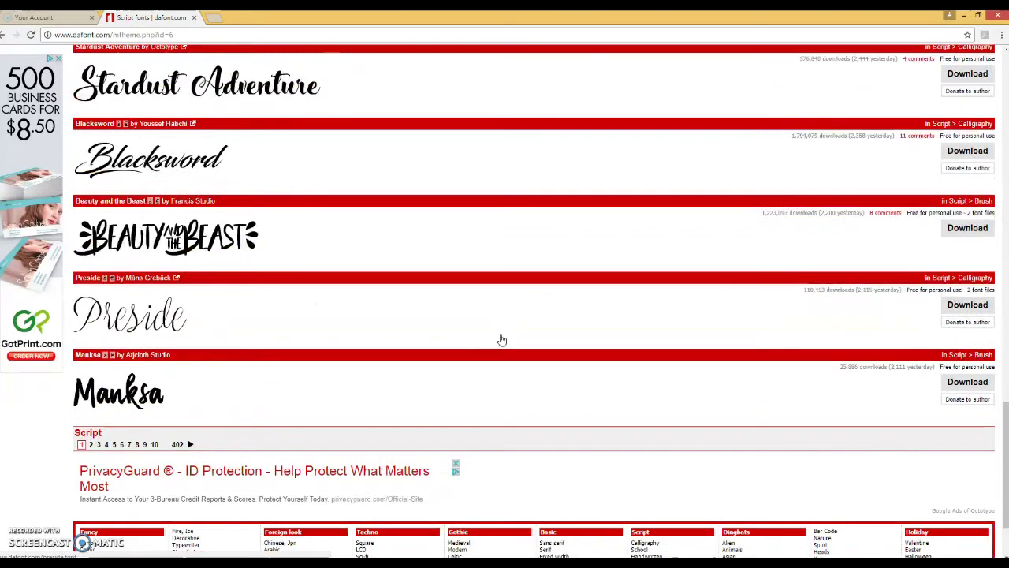
left_click(209, 444)
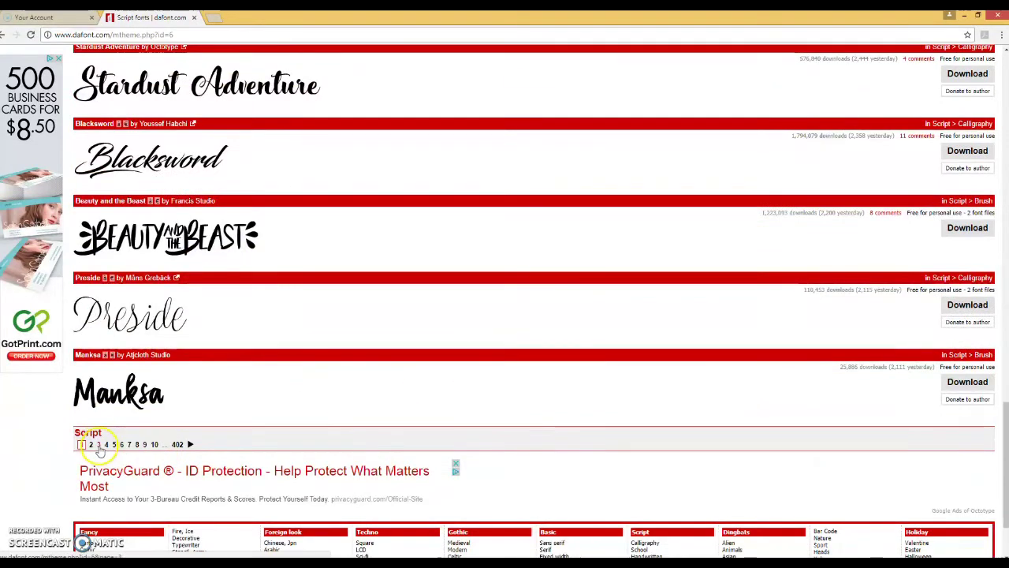
left_click(108, 446)
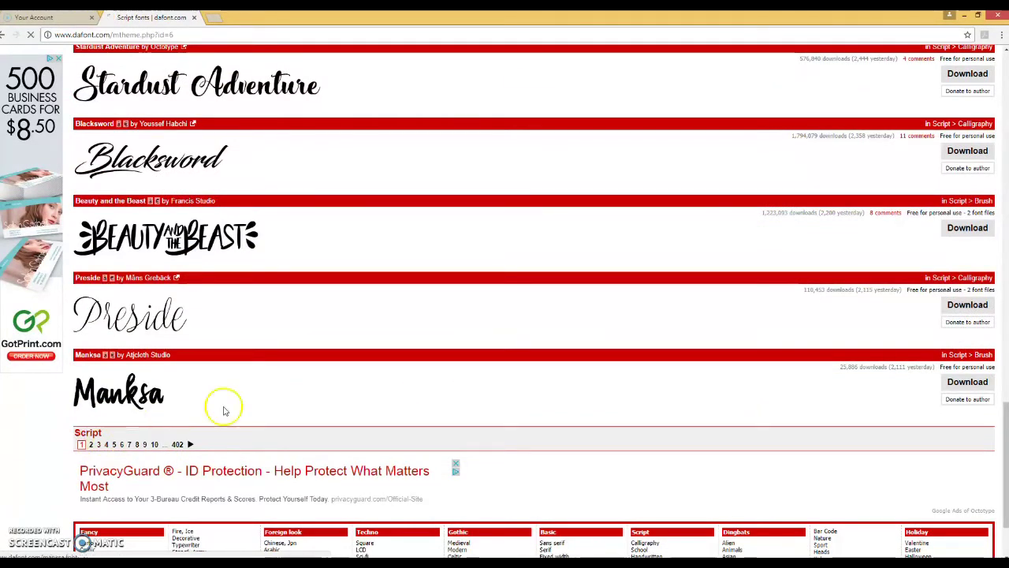
Step: Browse page 4 of the Script fonts, download the Infinite Stroke font and open its zip archive
scroll(518, 363, "down", 3)
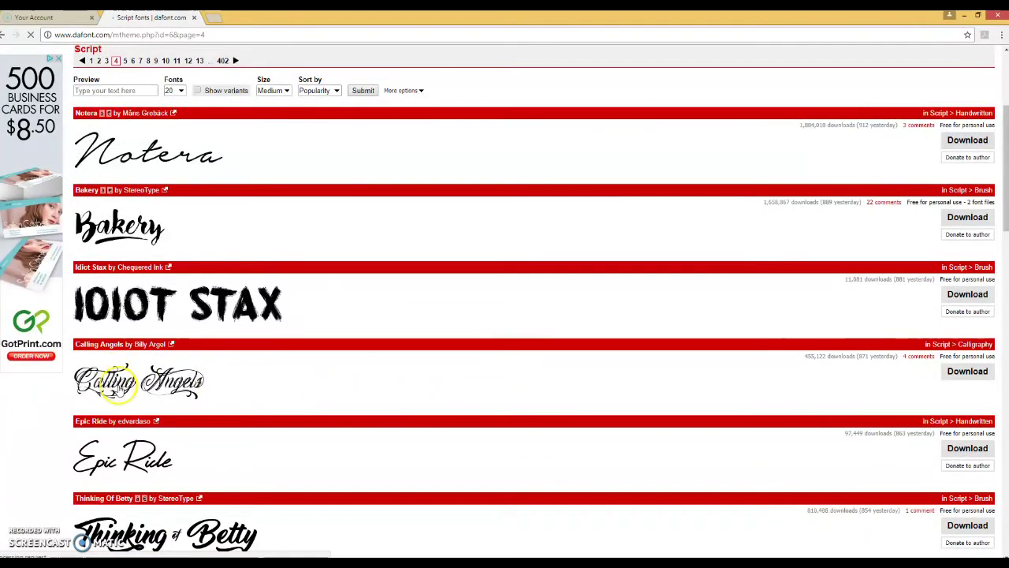
scroll(363, 402, "down", 3)
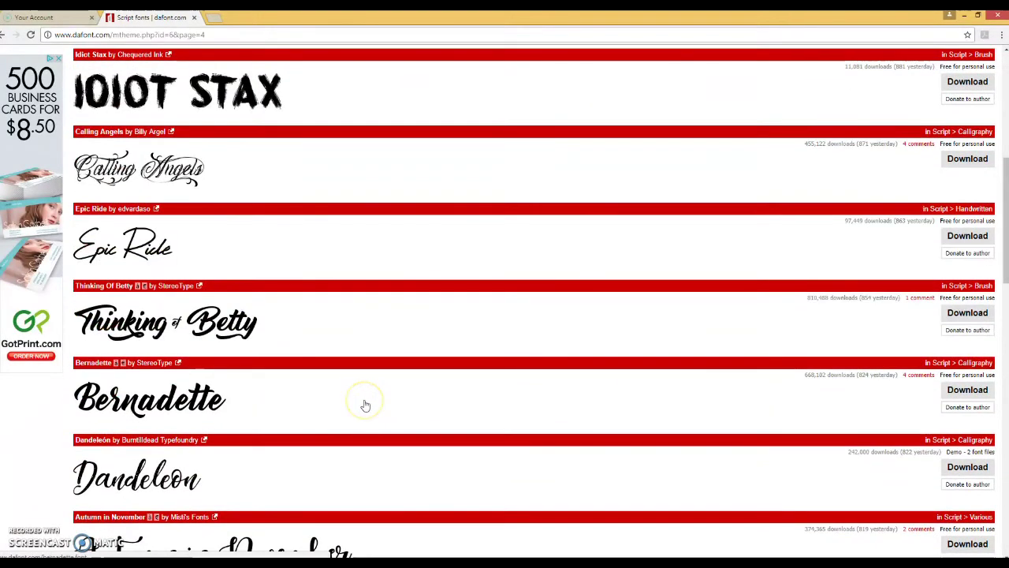
scroll(365, 404, "down", 4)
scroll(365, 404, "down", 2)
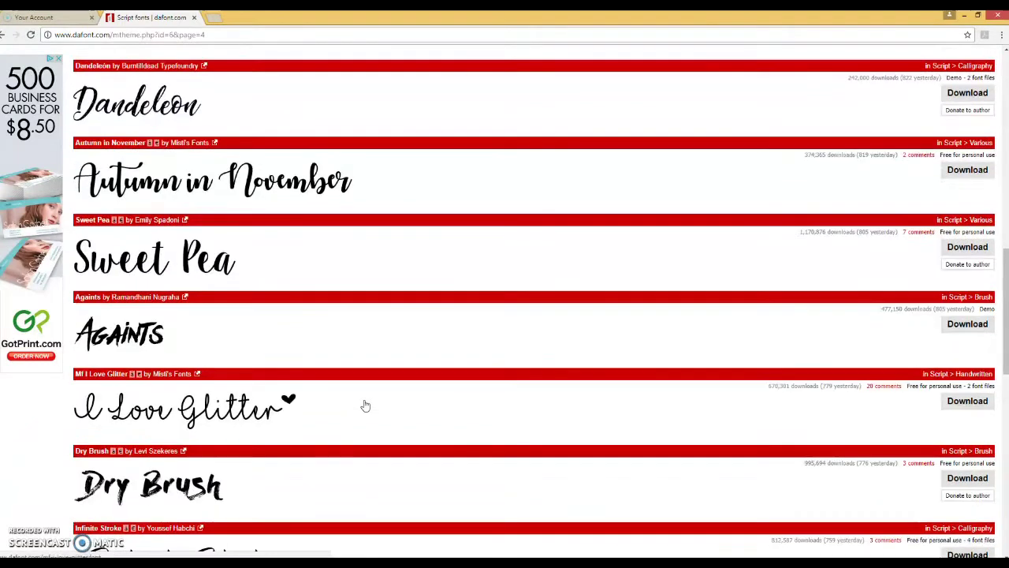
scroll(365, 404, "down", 3)
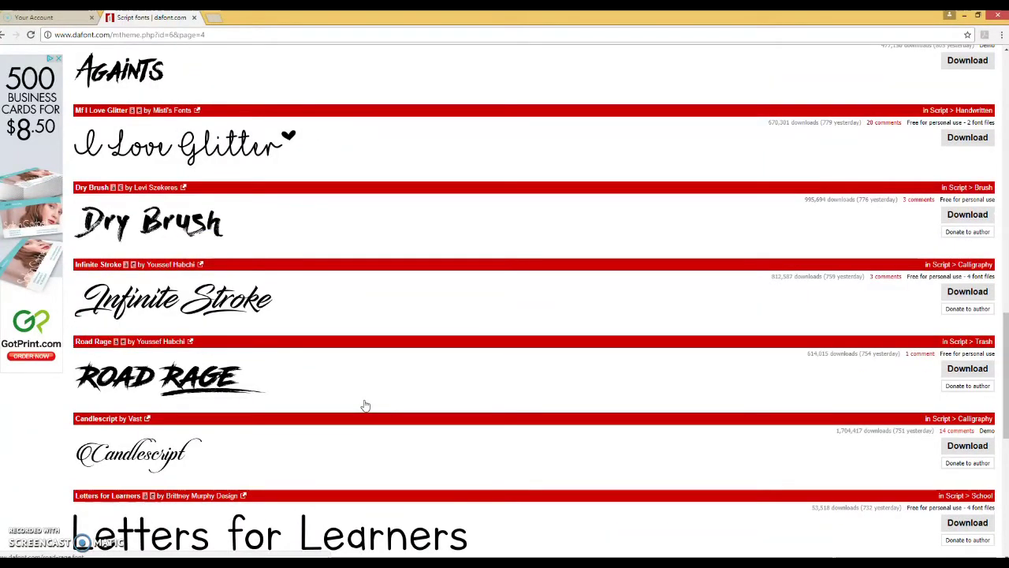
left_click(277, 314)
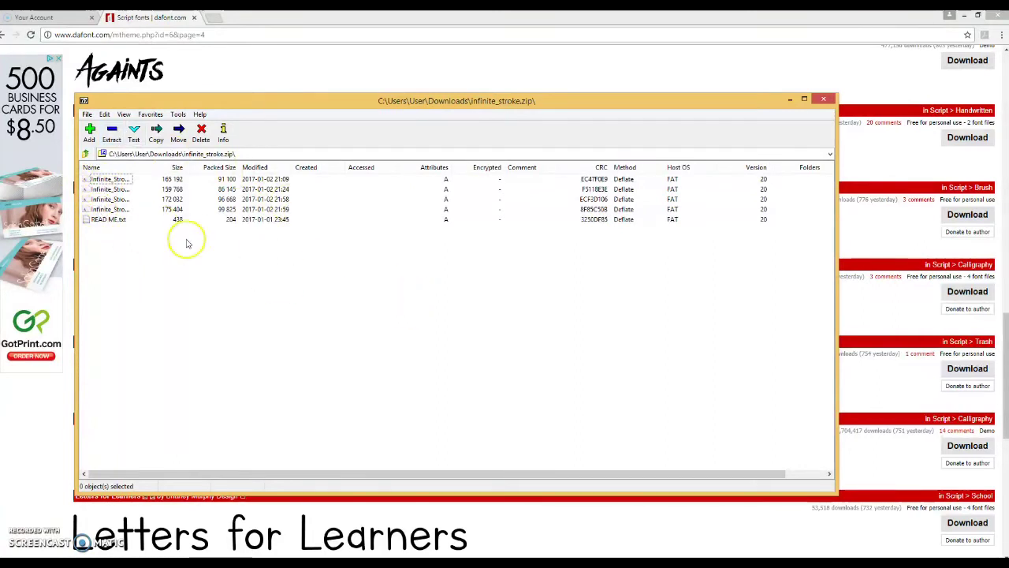
Step: Extract all files of the infinite_stroke.zip archive to C:\Users\User\Downloads\
left_click(112, 134)
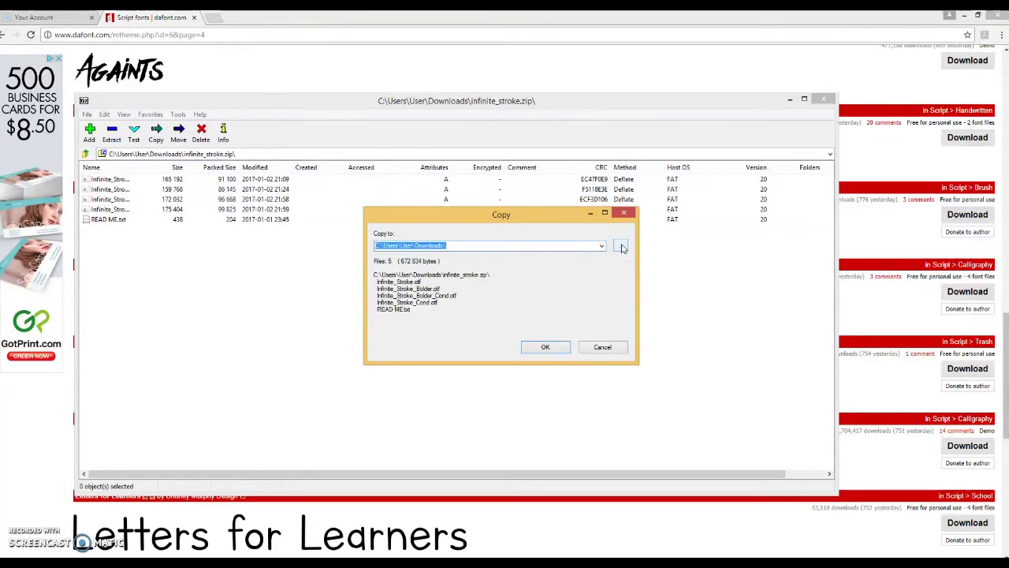
left_click(543, 357)
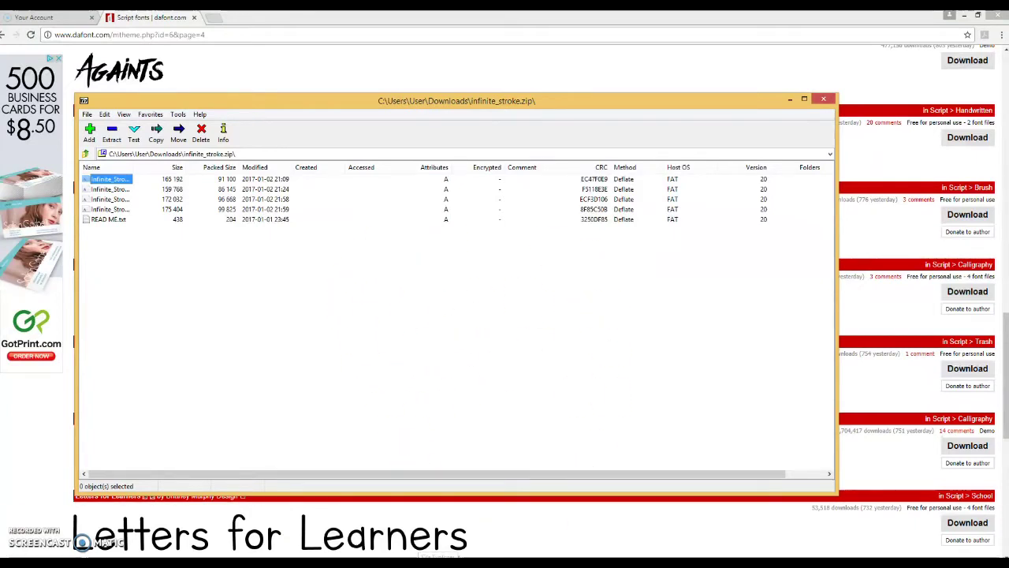
Step: Switch to File Explorer and open the Downloads folder under This PC, where the font files were extracted
key("super+e")
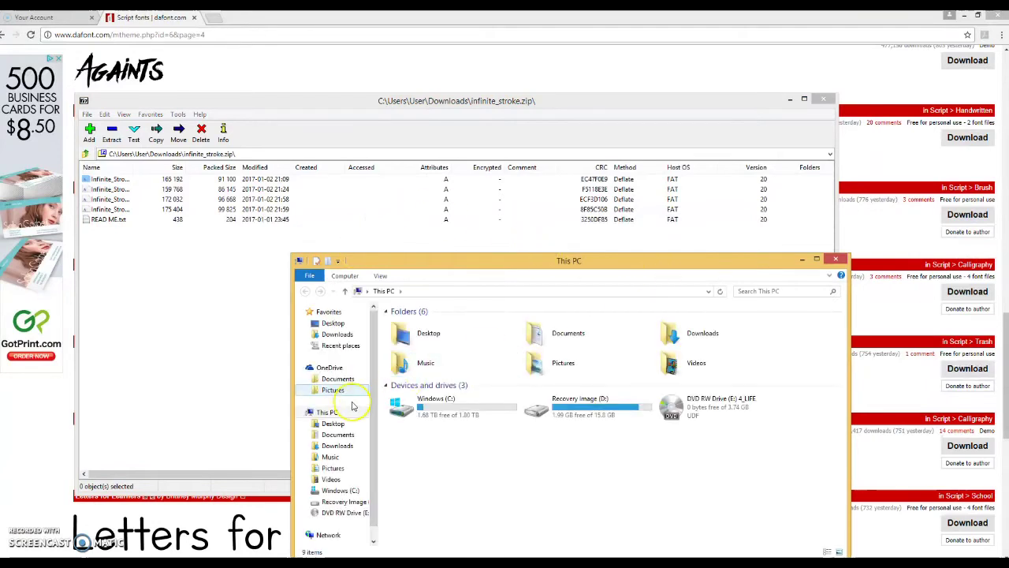
left_click(418, 413)
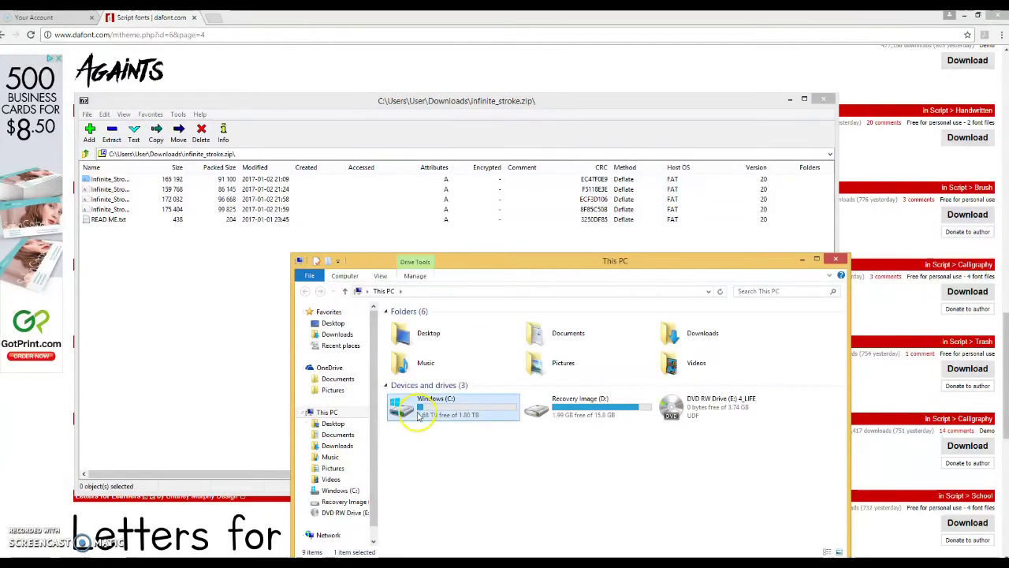
double_click(419, 413)
double_click(439, 325)
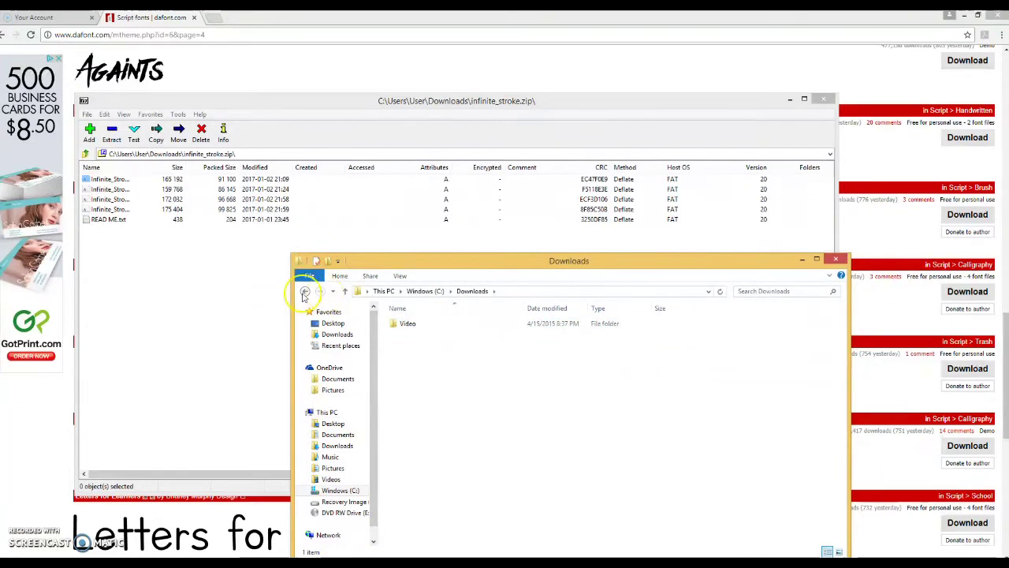
left_click(340, 446)
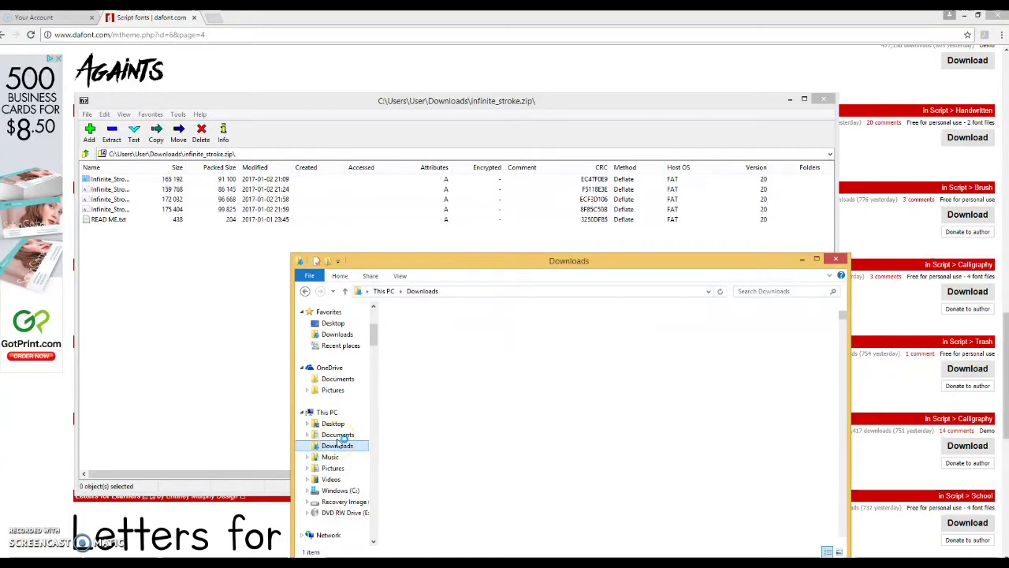
Step: Search the Downloads folder for "infinit" and open the infinite_stroke archive from the matches
left_click(755, 291)
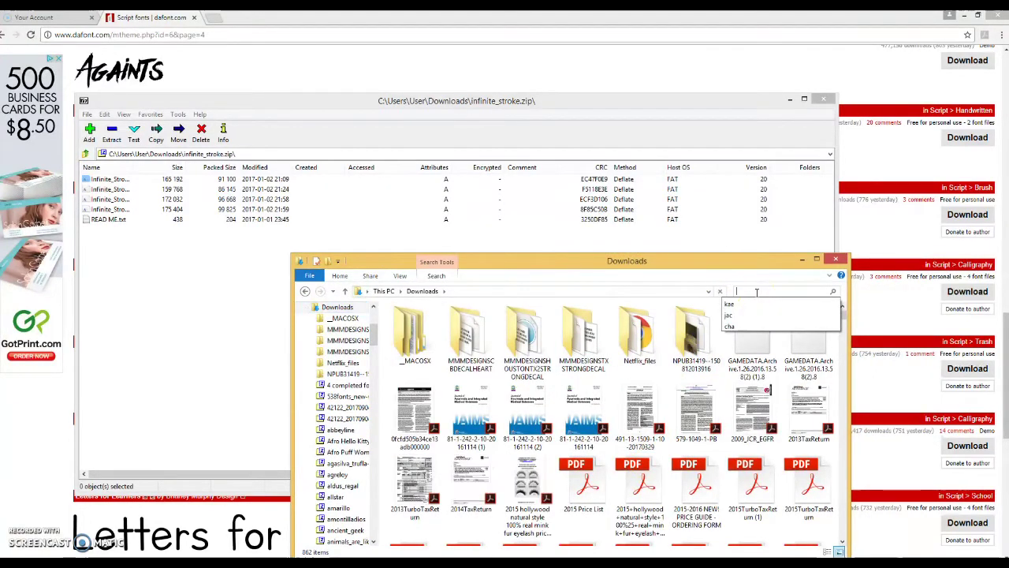
type("in")
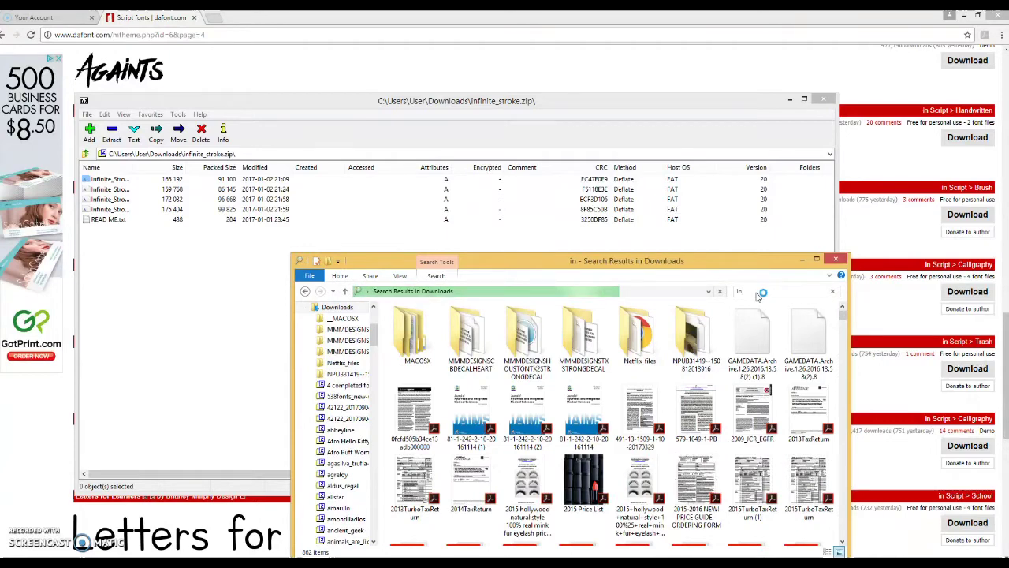
type("f")
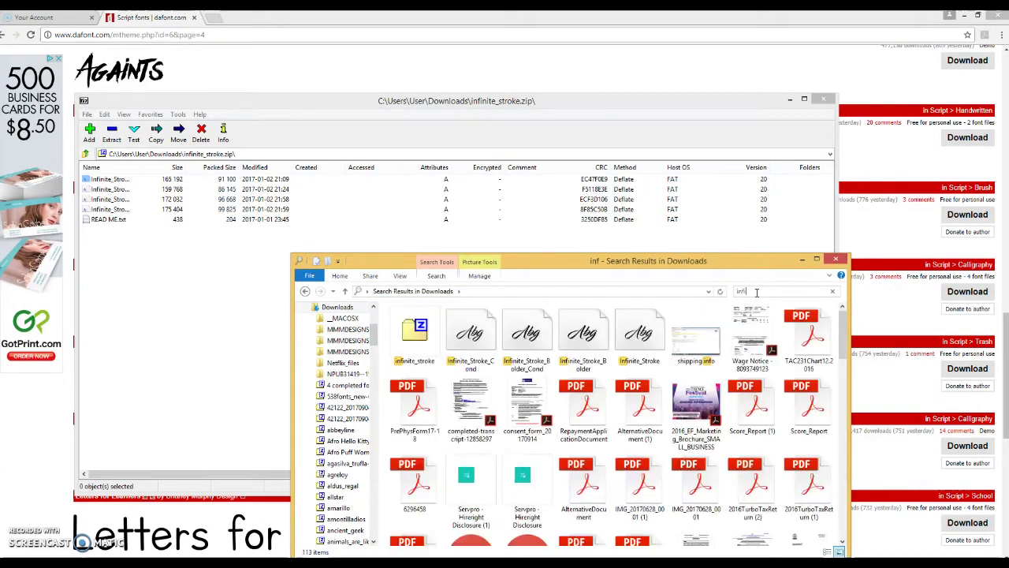
type("init")
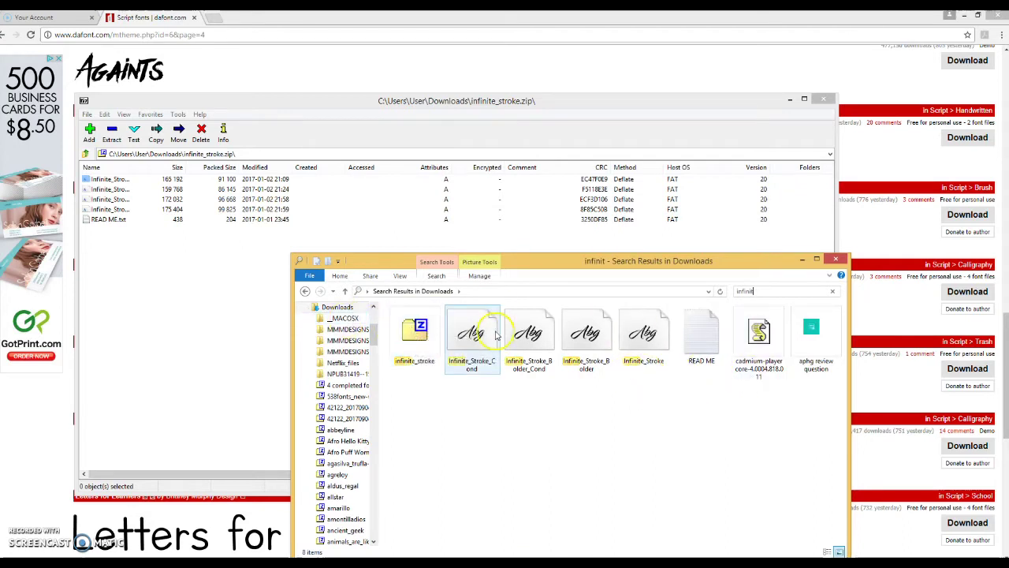
double_click(418, 339)
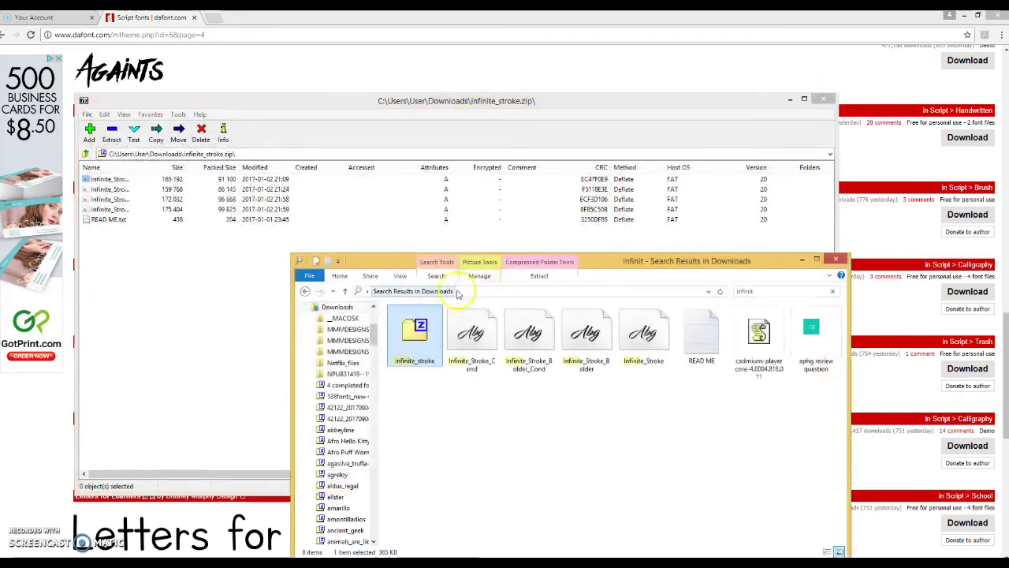
Step: Open and install the Infinite_Stroke_Cond and Infinite_Stroke_Bolder_Cond font files, closing each preview
double_click(474, 333)
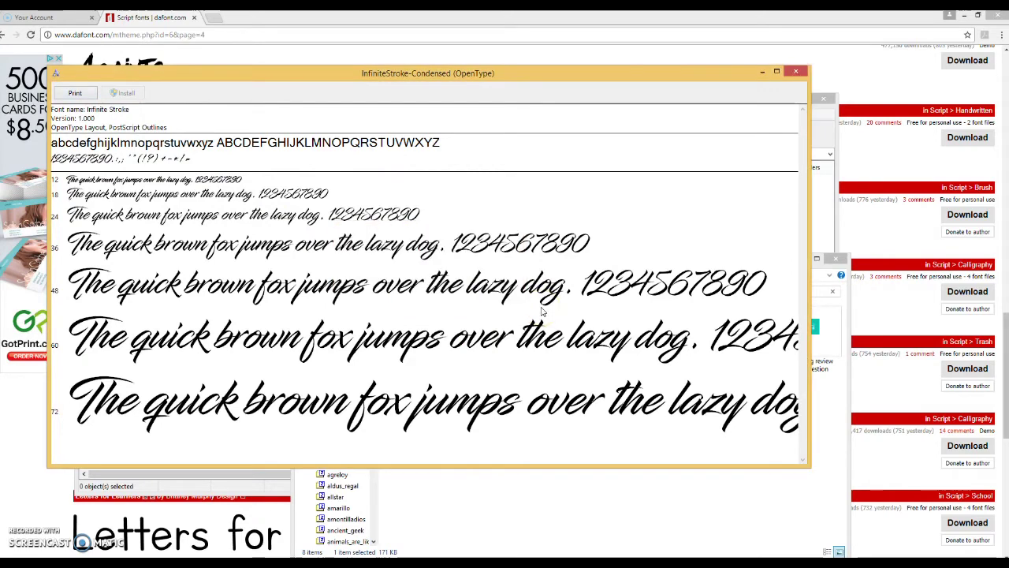
left_click(797, 73)
left_click(528, 334)
double_click(528, 334)
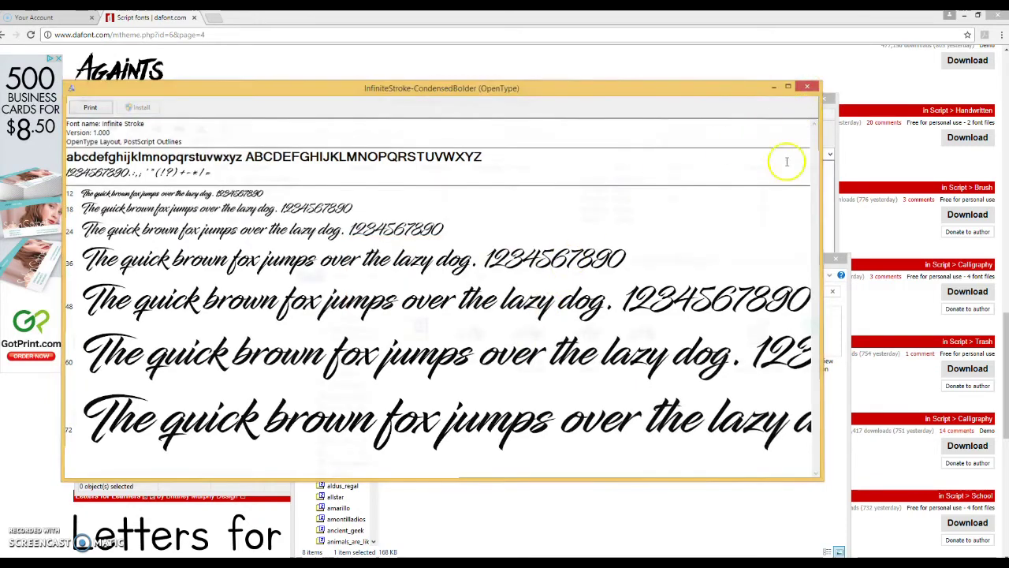
left_click(806, 86)
Step: Open the Infinite_Stroke_Bolder font file, install it and close its preview
double_click(596, 339)
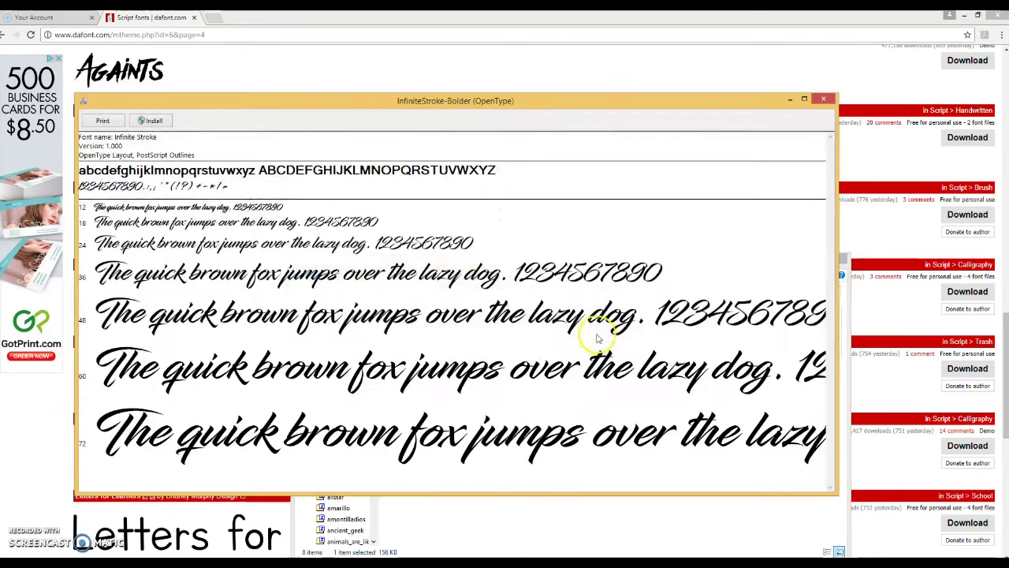
left_click(155, 121)
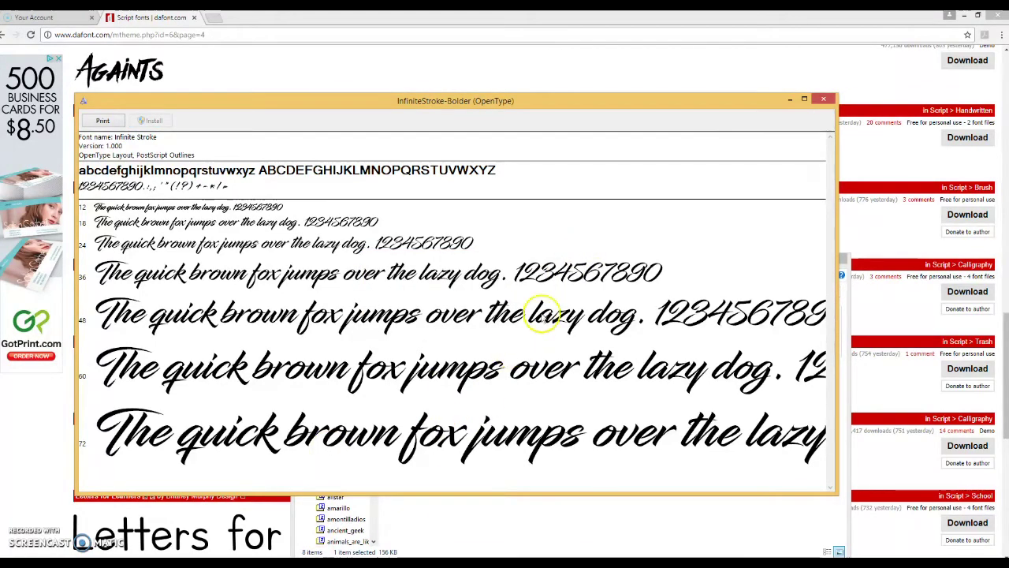
left_click(823, 100)
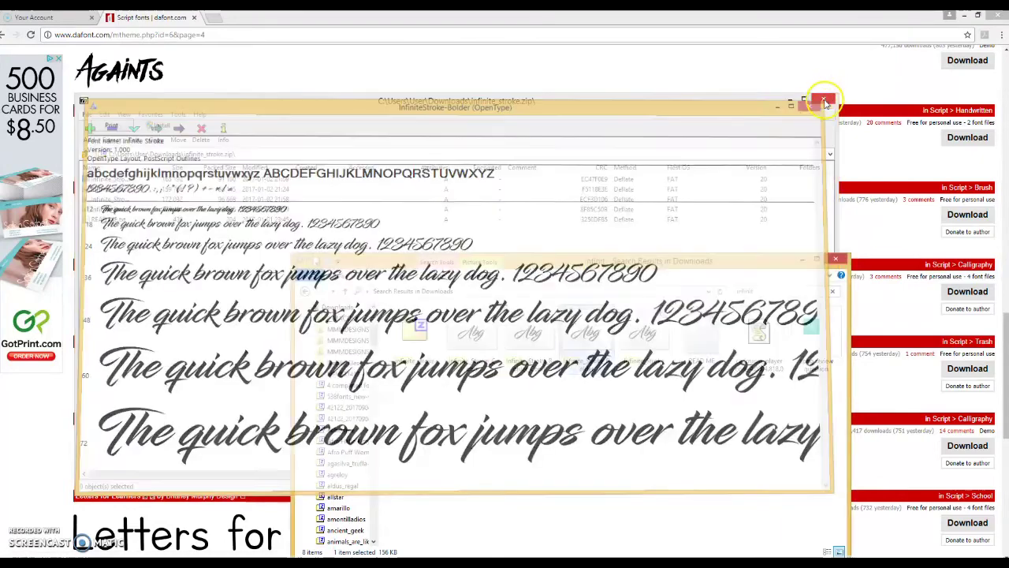
Step: Install the Infinite_Stroke font file and close its preview, the Downloads search window and the archive window
double_click(645, 336)
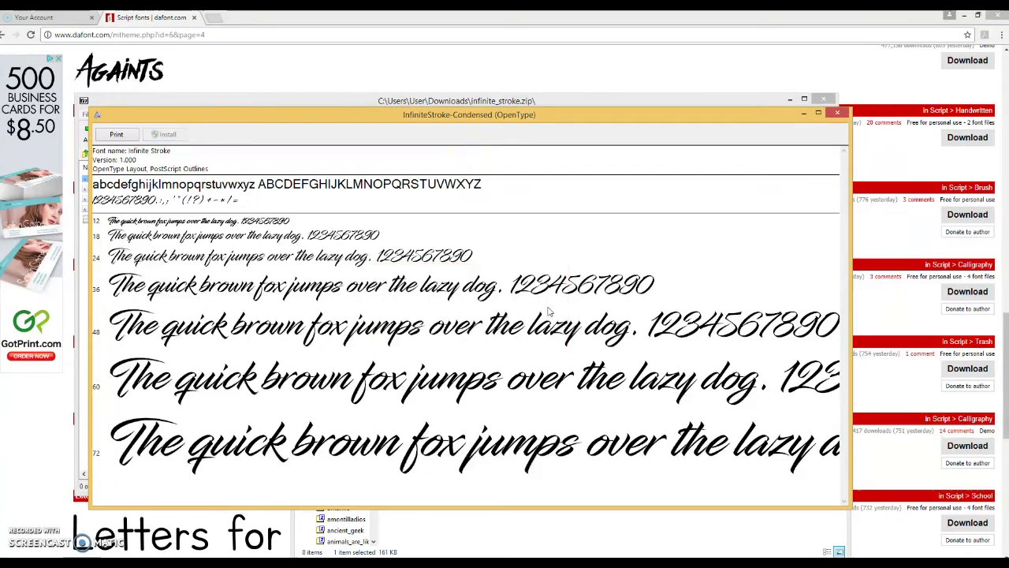
left_click(838, 116)
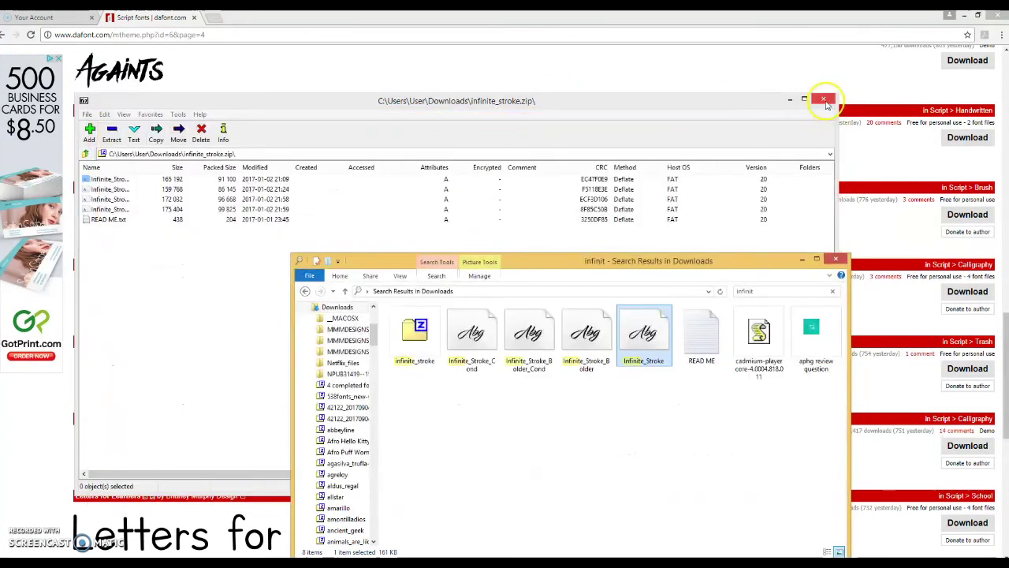
left_click(839, 259)
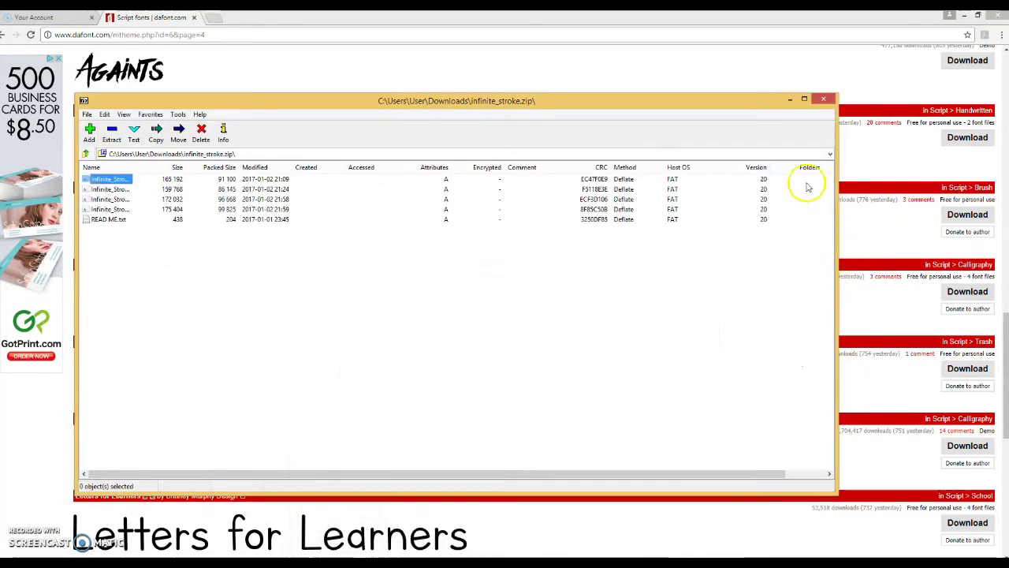
left_click(822, 100)
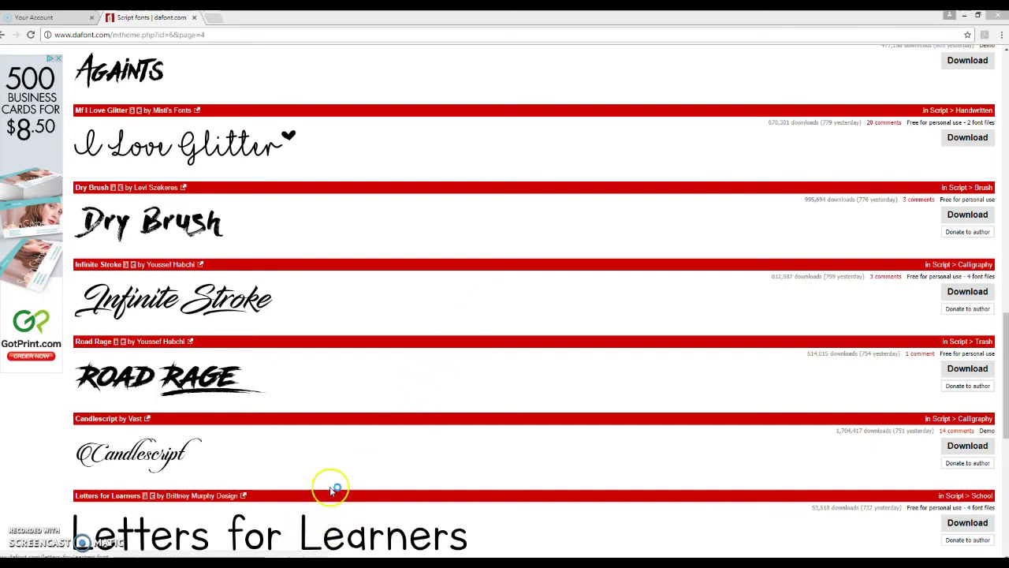
Step: Close the sidebar advertisement and look through the script fonts listed on the dafont page
left_click(59, 61)
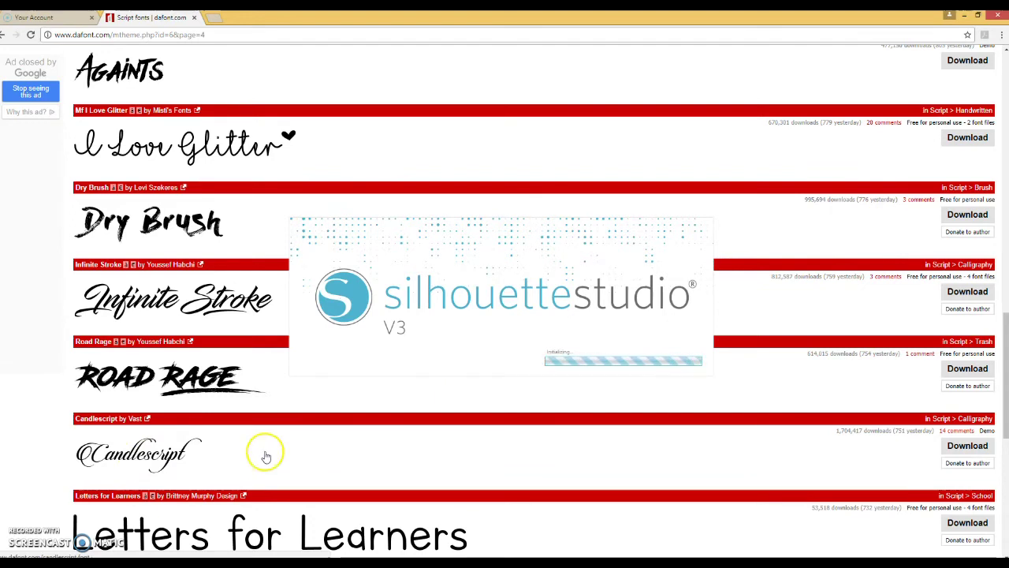
scroll(260, 457, "down", 2)
scroll(264, 453, "down", 1)
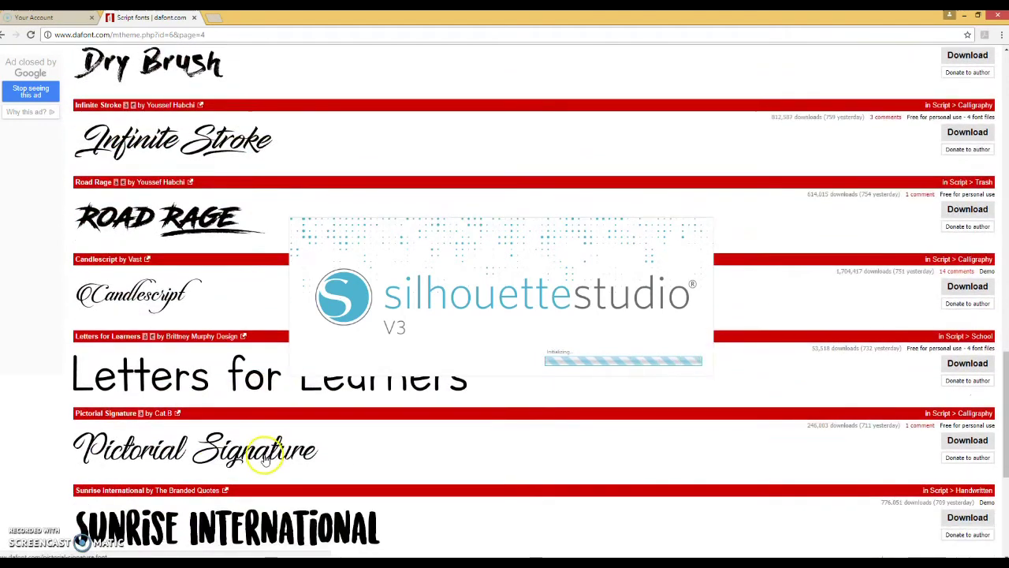
scroll(237, 462, "down", 2)
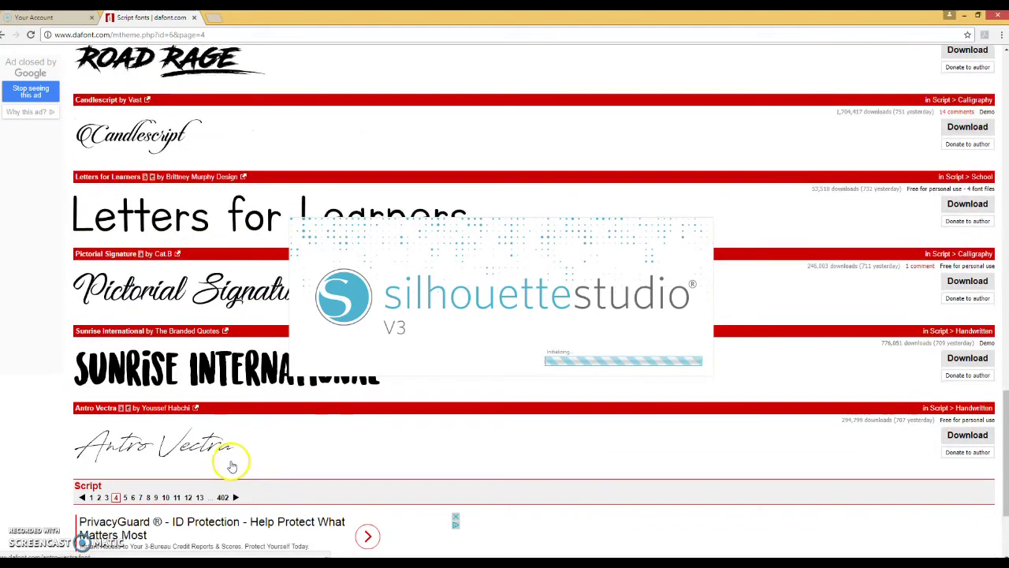
scroll(228, 464, "up", 3)
scroll(207, 461, "up", 4)
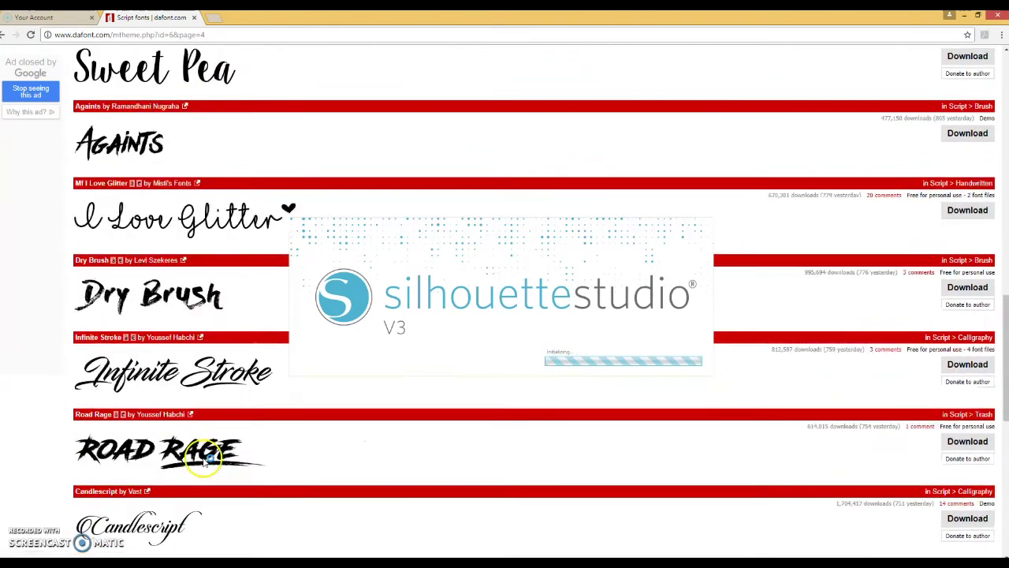
scroll(203, 464, "up", 2)
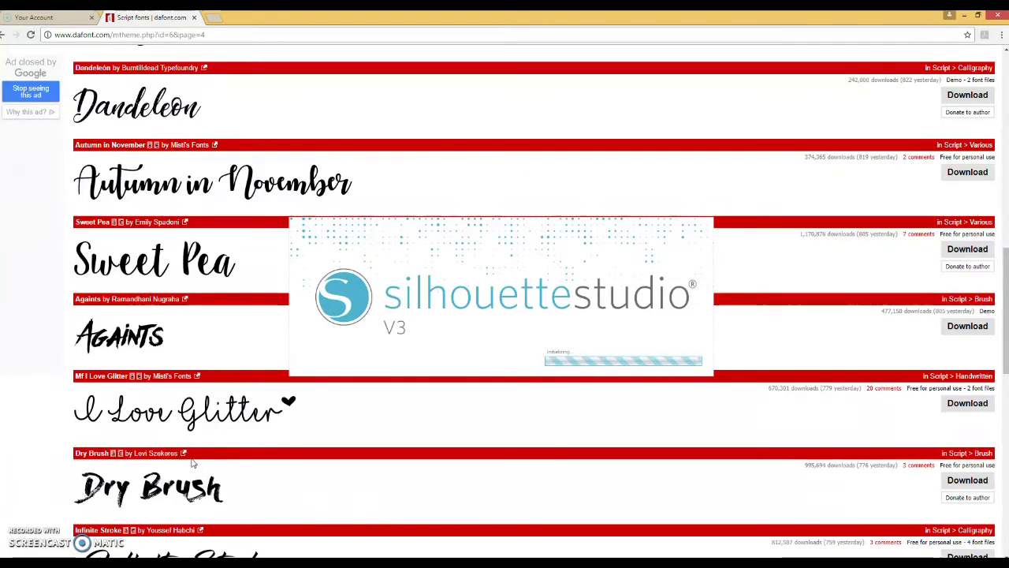
left_click(183, 463)
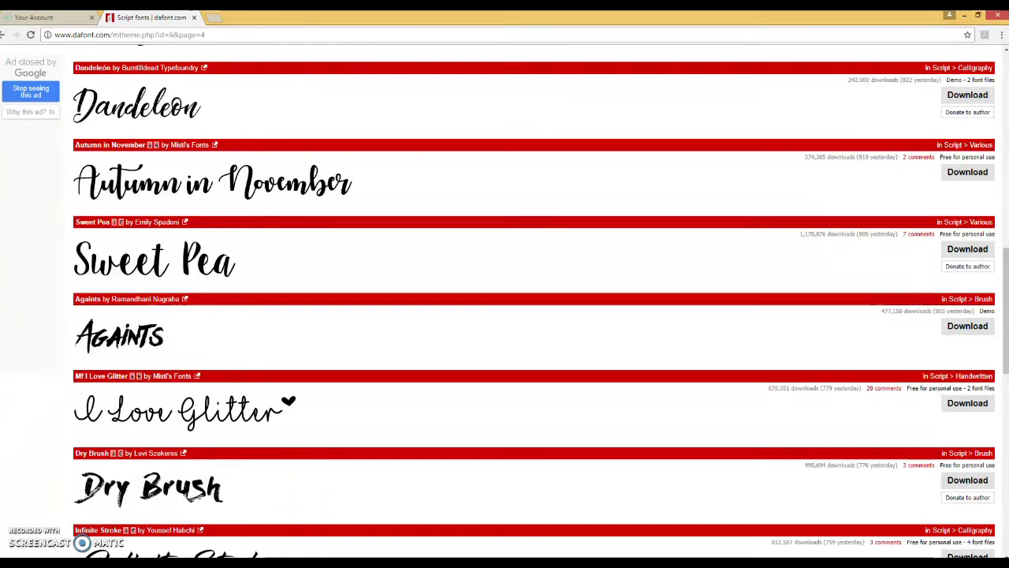
Step: Switch to Silhouette Studio and add the text "Hello" to the blank page
mouse_move(285, 562)
left_click(272, 517)
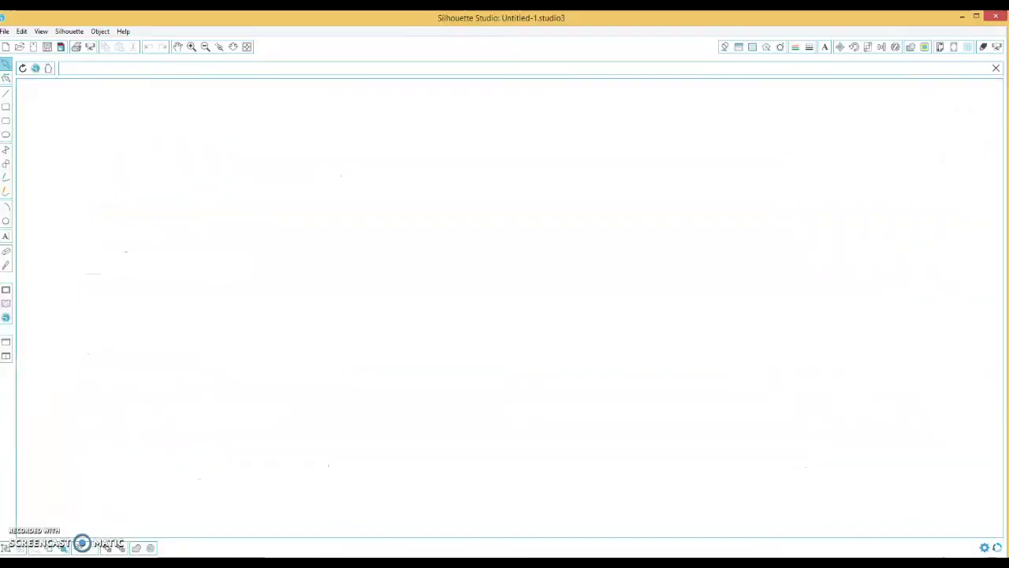
left_click(503, 204)
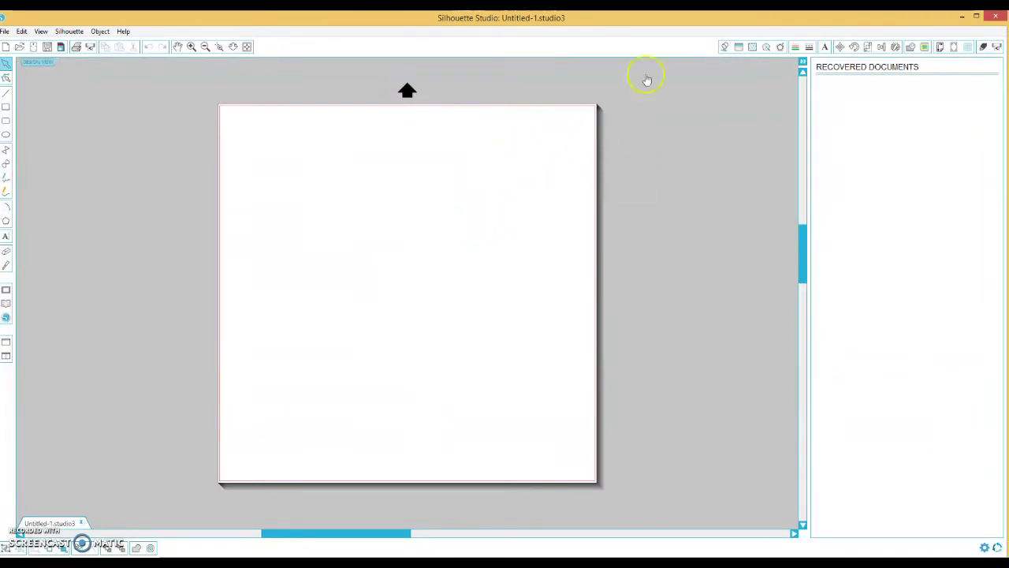
left_click(6, 237)
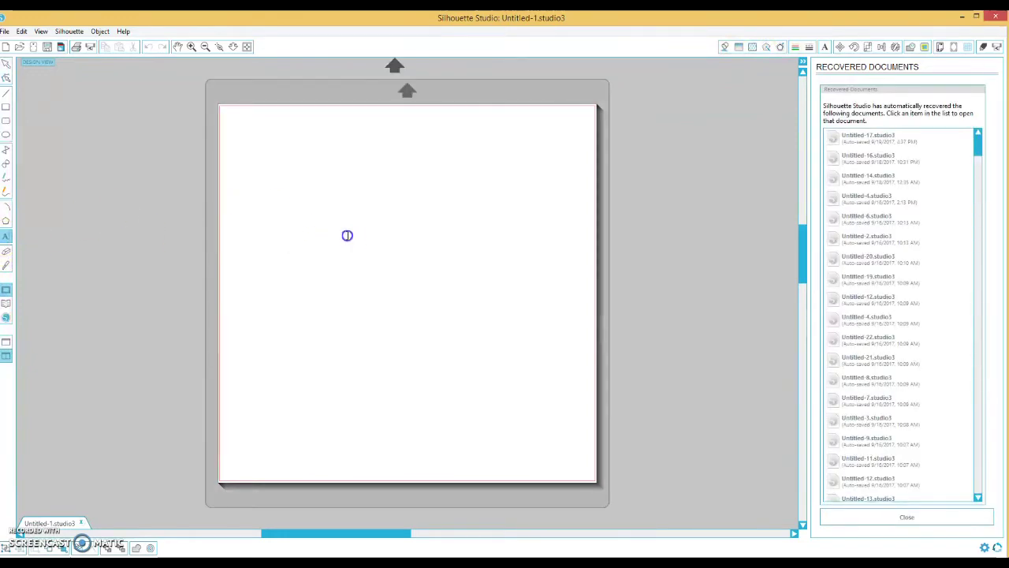
left_click(347, 235)
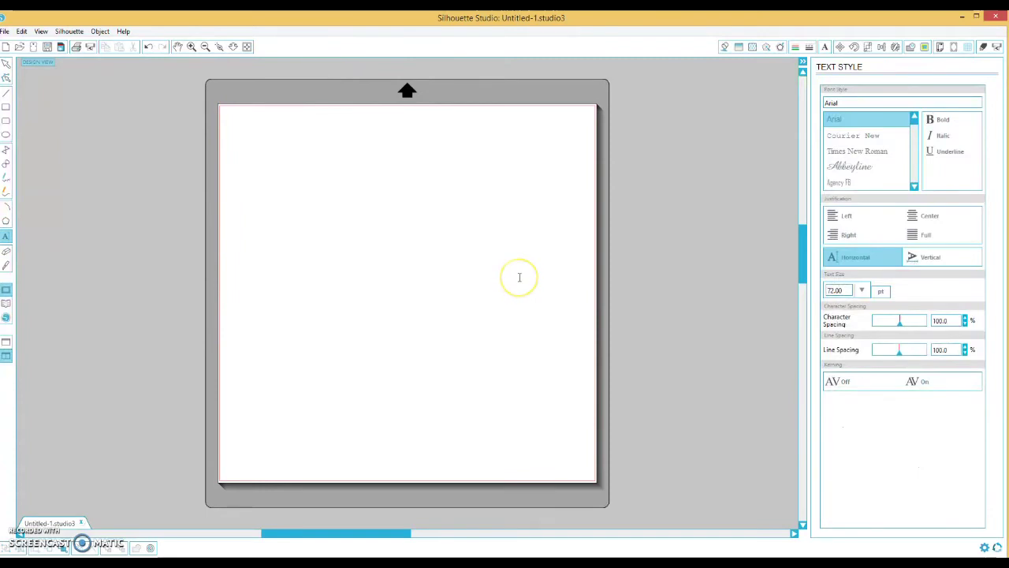
left_click(354, 261)
type("Hello")
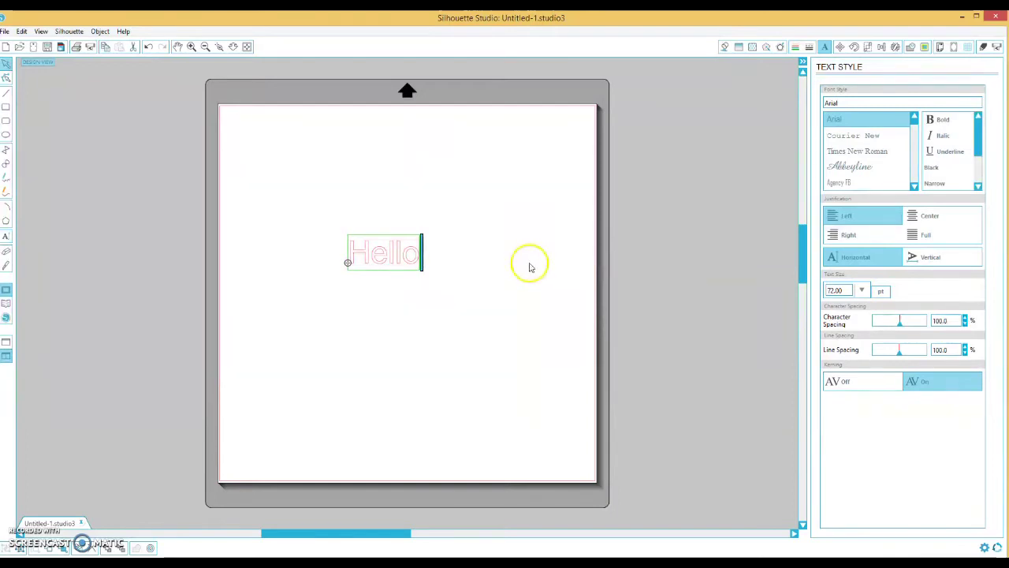
Step: Finish editing the "Hello" text and set its font to Infinite Stroke
left_click(452, 218)
left_click(400, 250)
left_click(845, 101)
type("infinite Stroke")
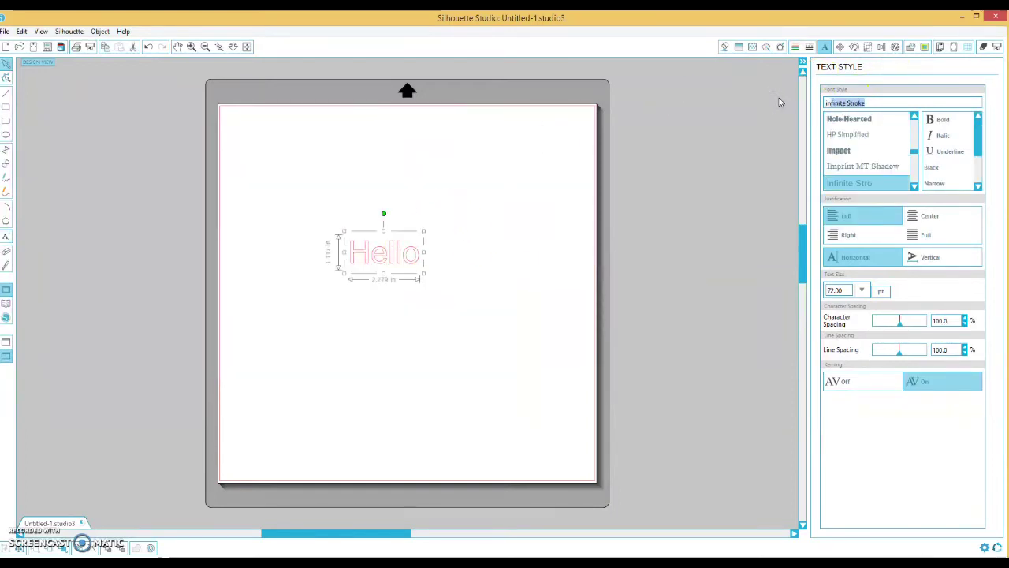
key("Return")
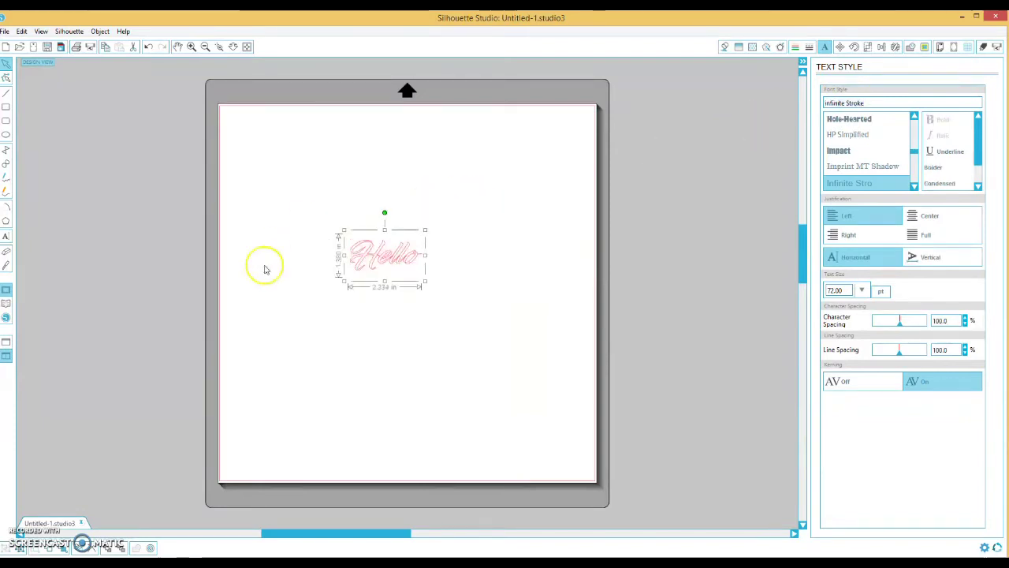
Step: Move the "Hello" text toward the page's upper-left area and enlarge it to about 11.6 in wide
left_click_drag(330, 231, 251, 180)
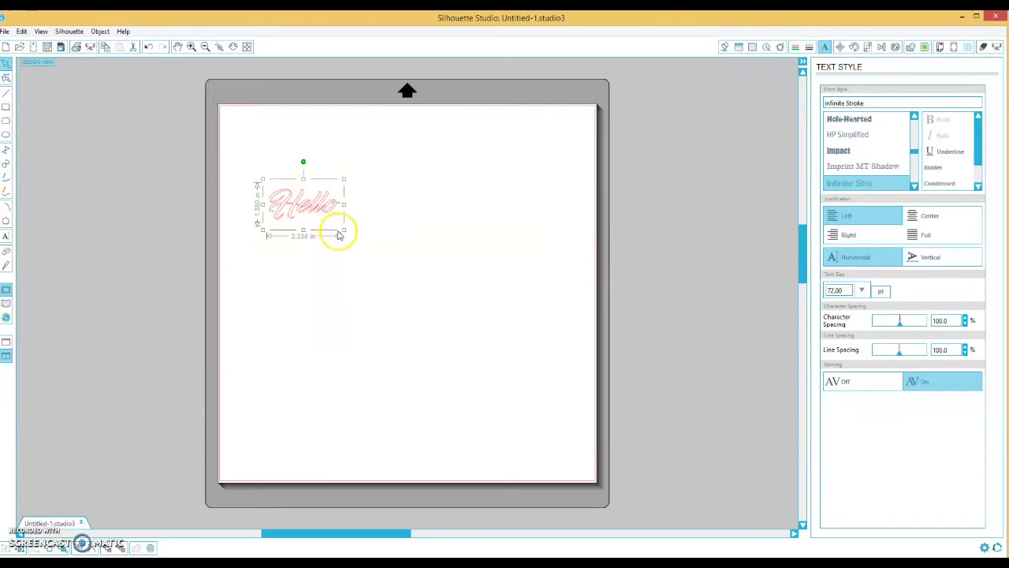
left_click_drag(352, 237, 563, 406)
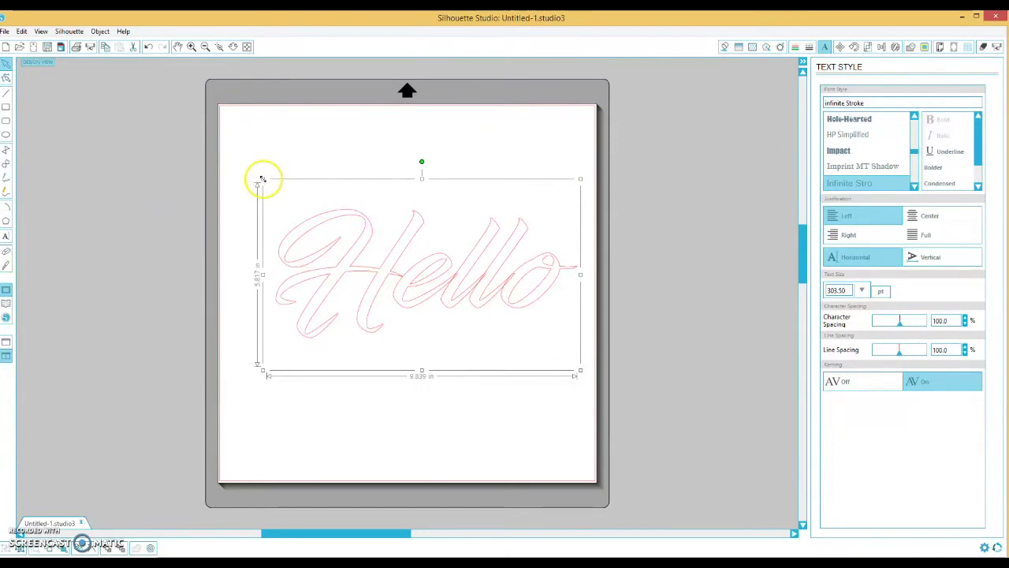
left_click_drag(257, 175, 234, 156)
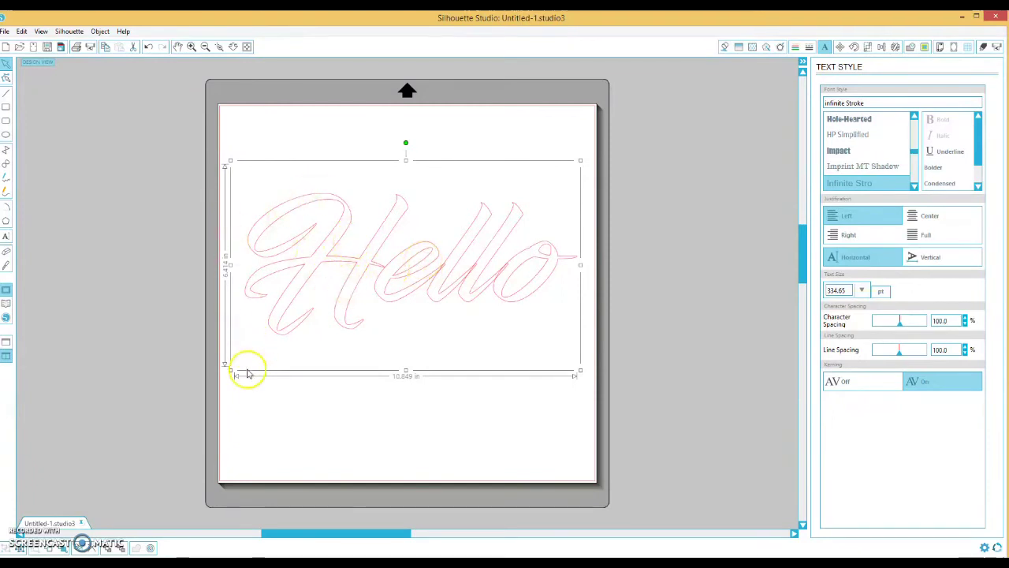
left_click_drag(231, 375, 210, 391)
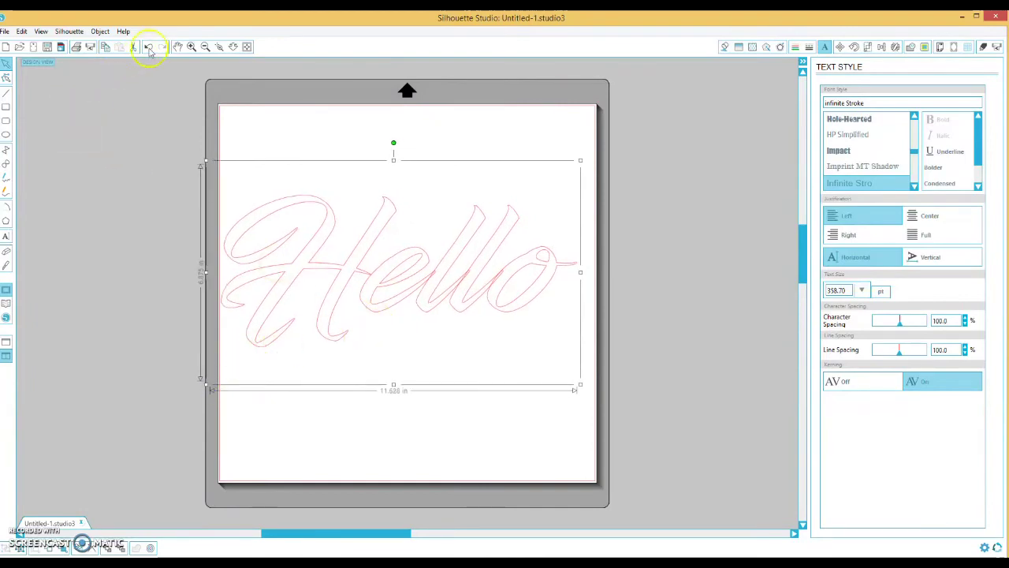
Step: Weld the overlapping letters of the enlarged "Hello" and move the welded word higher on the page
left_click(191, 46)
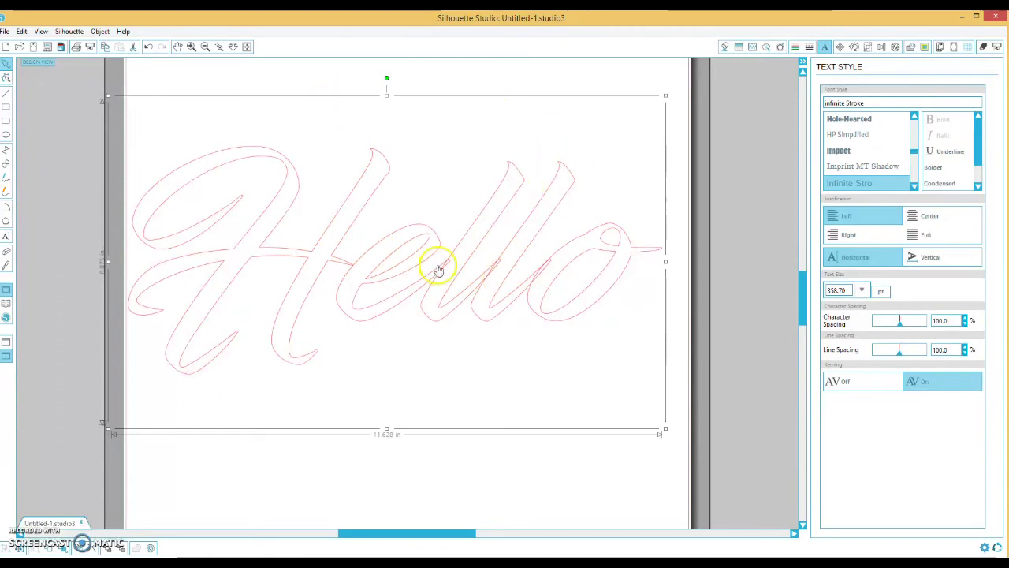
left_click(734, 130)
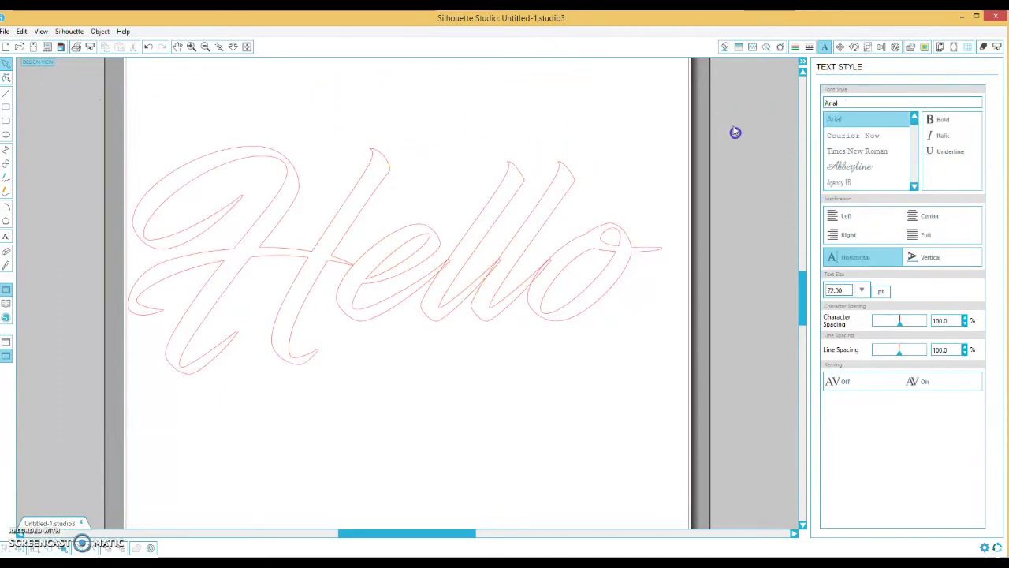
left_click(517, 170)
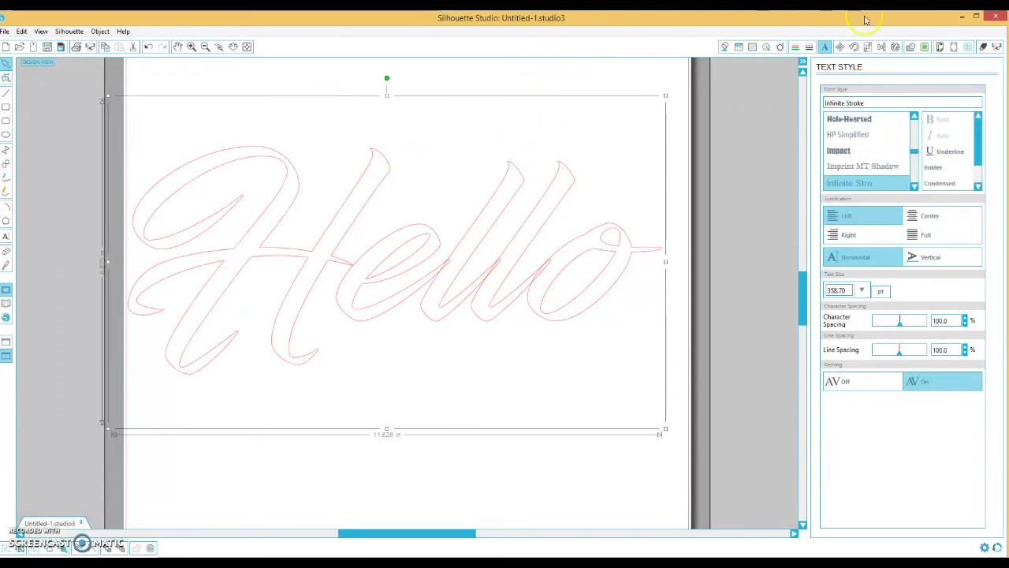
left_click(911, 47)
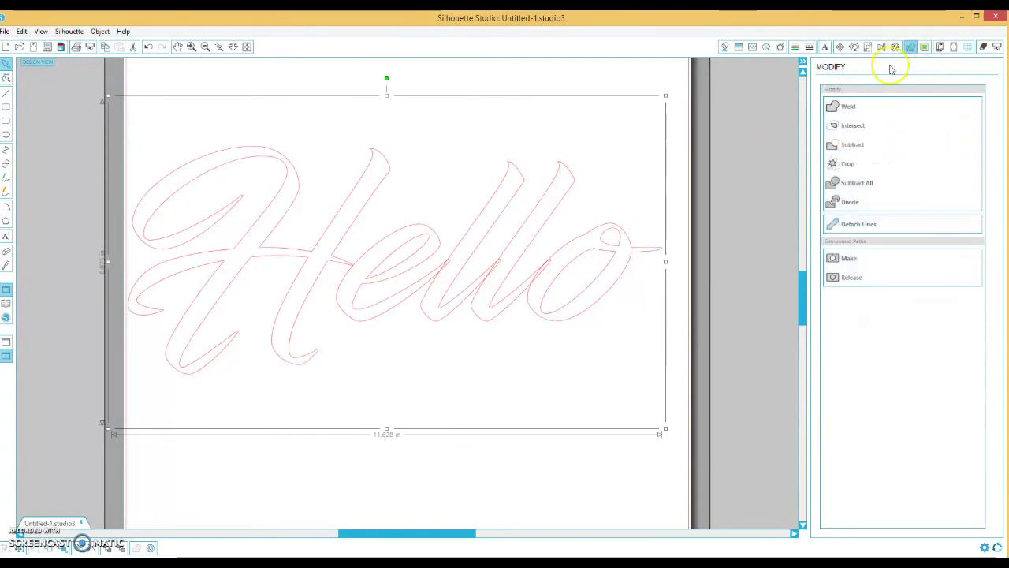
left_click(842, 106)
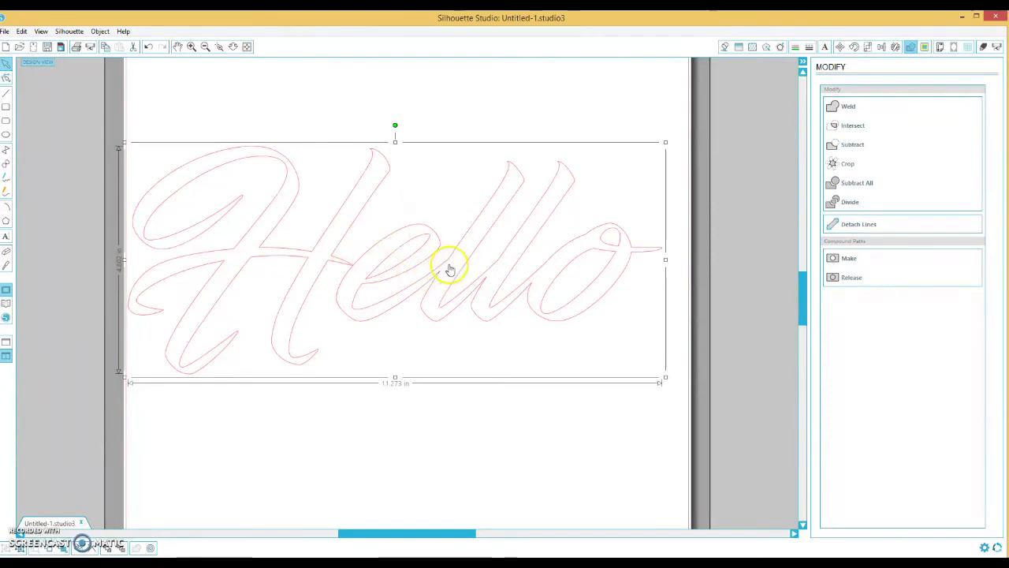
left_click(442, 273)
left_click_drag(442, 273, 446, 213)
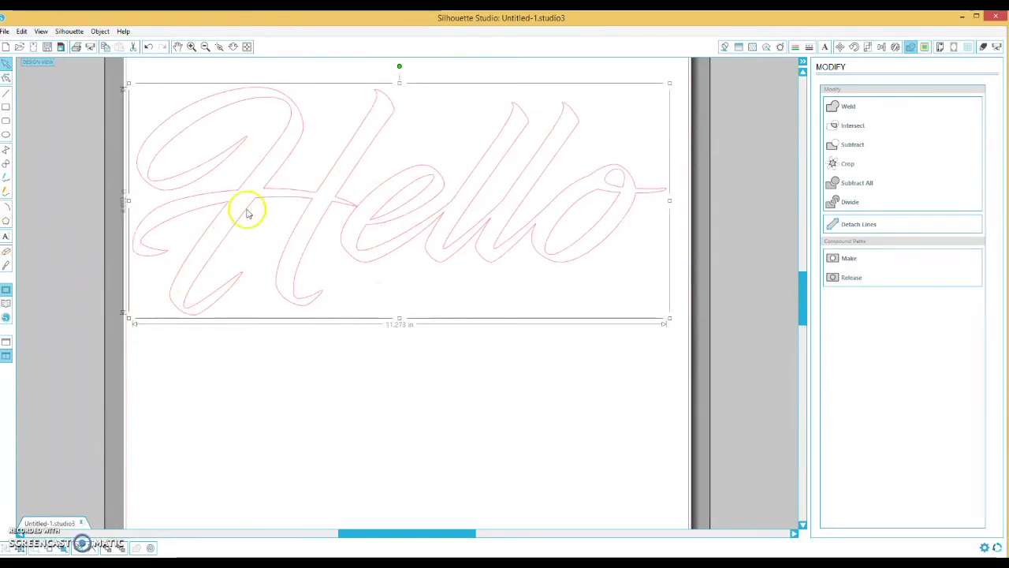
Step: Add a second "Hello" text in the empty space below the welded word
left_click(7, 237)
left_click(278, 371)
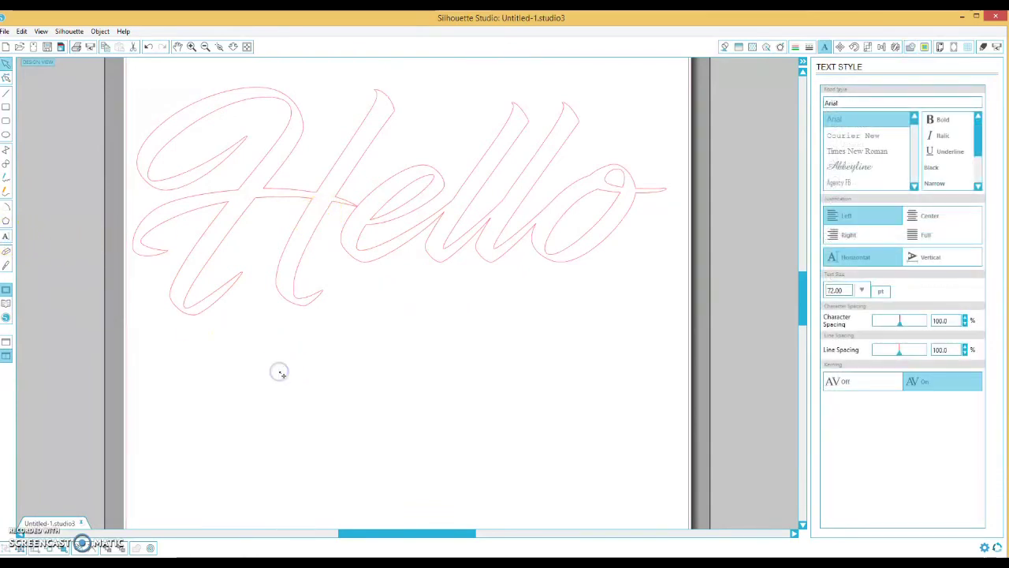
type("Hello")
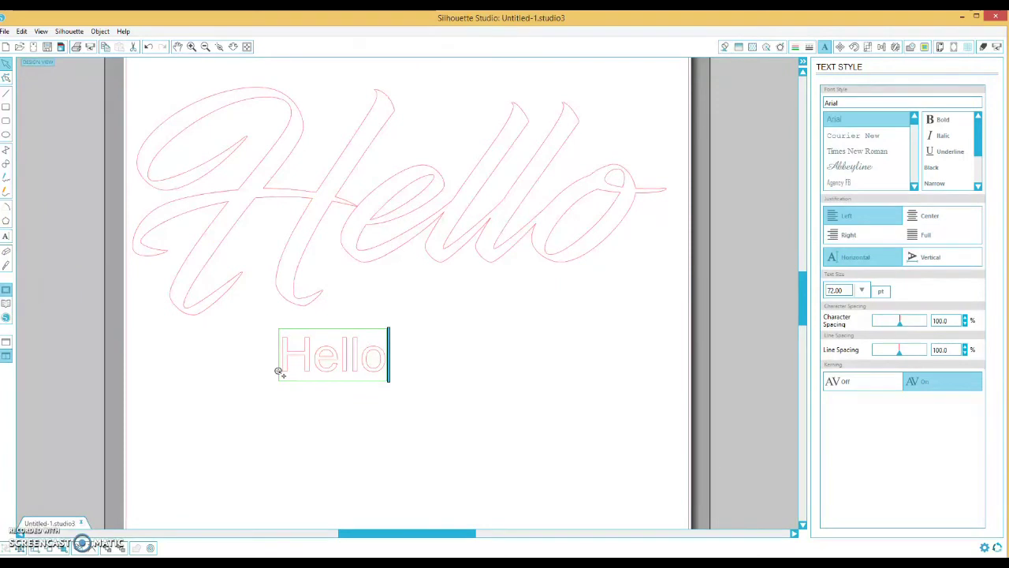
Step: Set the second "Hello" text's font to Infinite Stroke
left_click(383, 365)
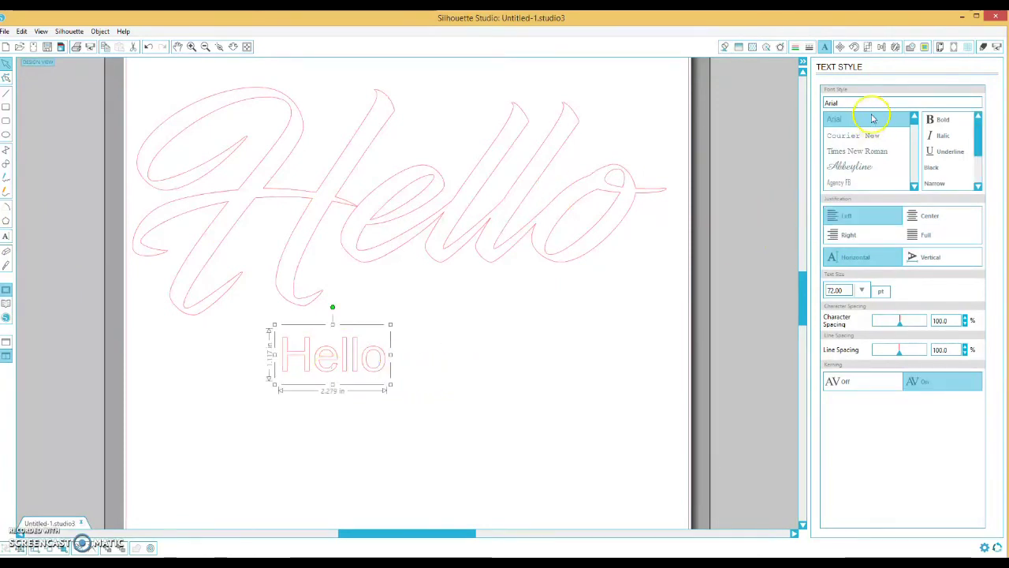
type("impact")
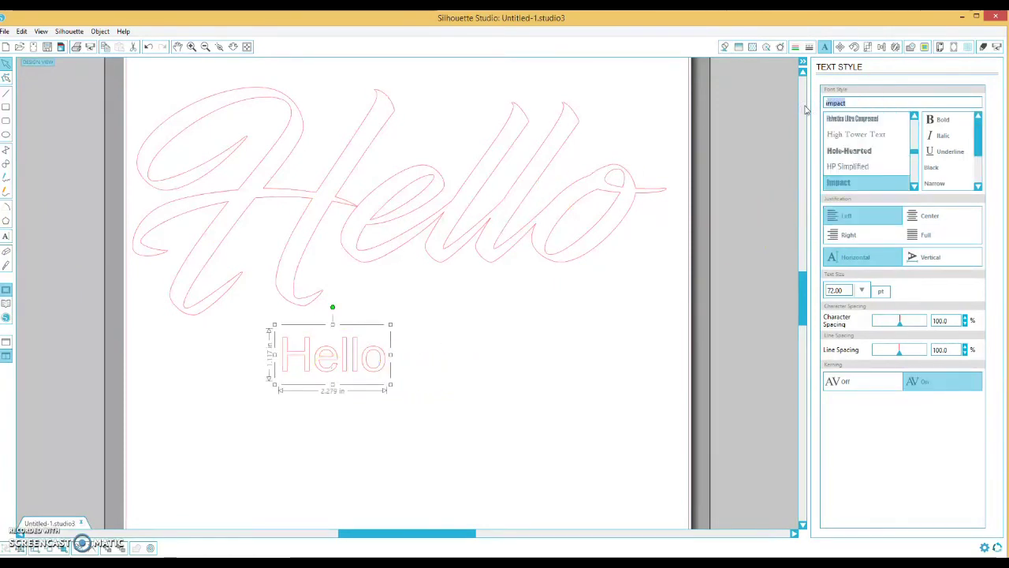
type("i")
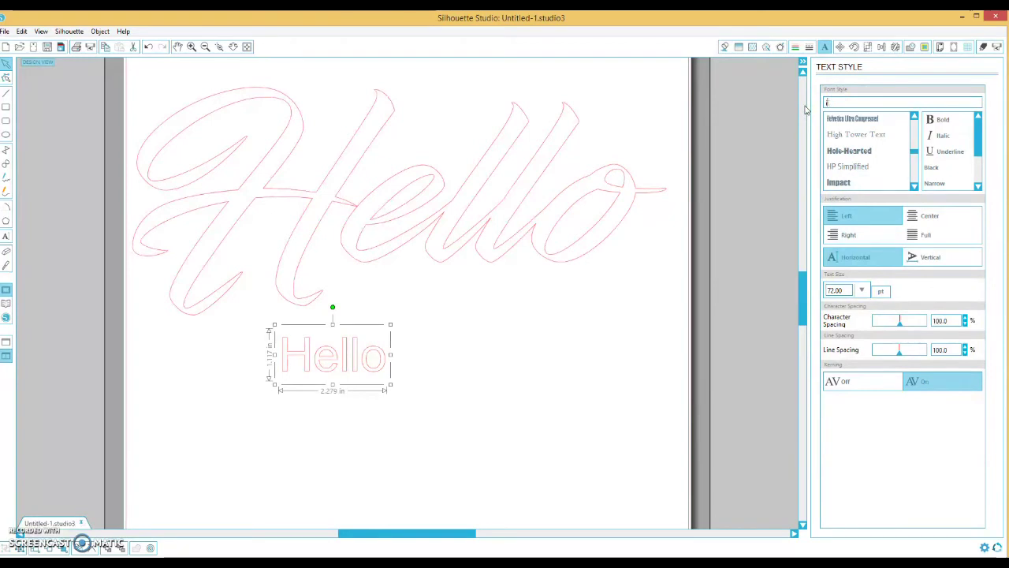
type("nfinite Stroke")
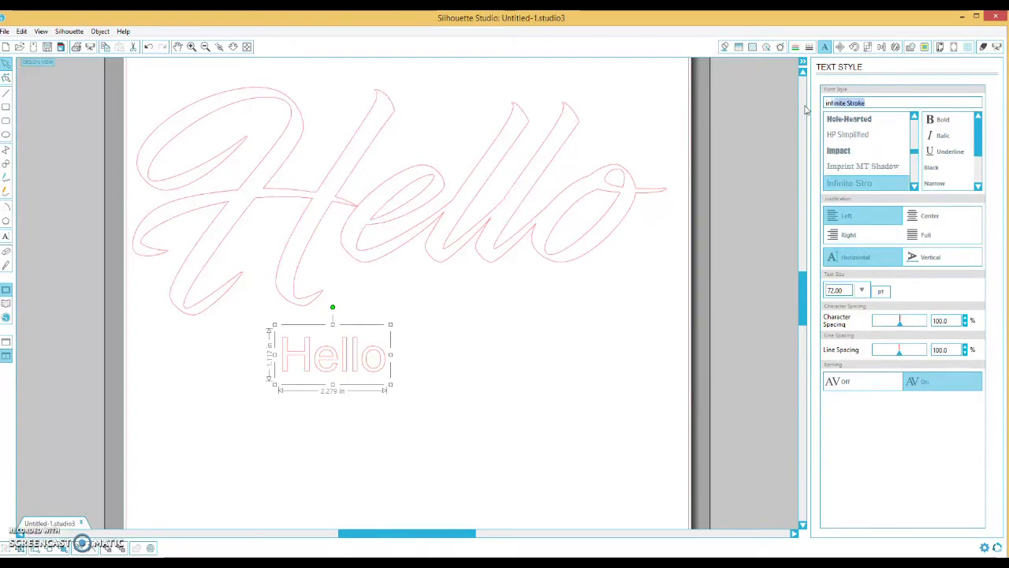
key("Return")
Step: Enlarge the second "Hello" to about 12 in wide, place it beneath the welded word, and deselect it
left_click_drag(292, 360, 141, 360)
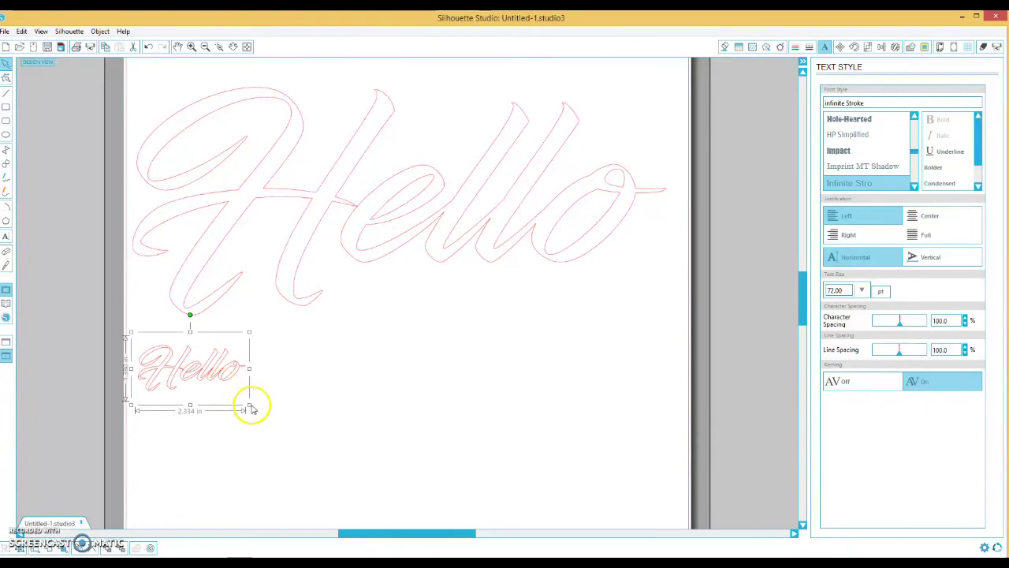
left_click_drag(250, 407, 493, 508)
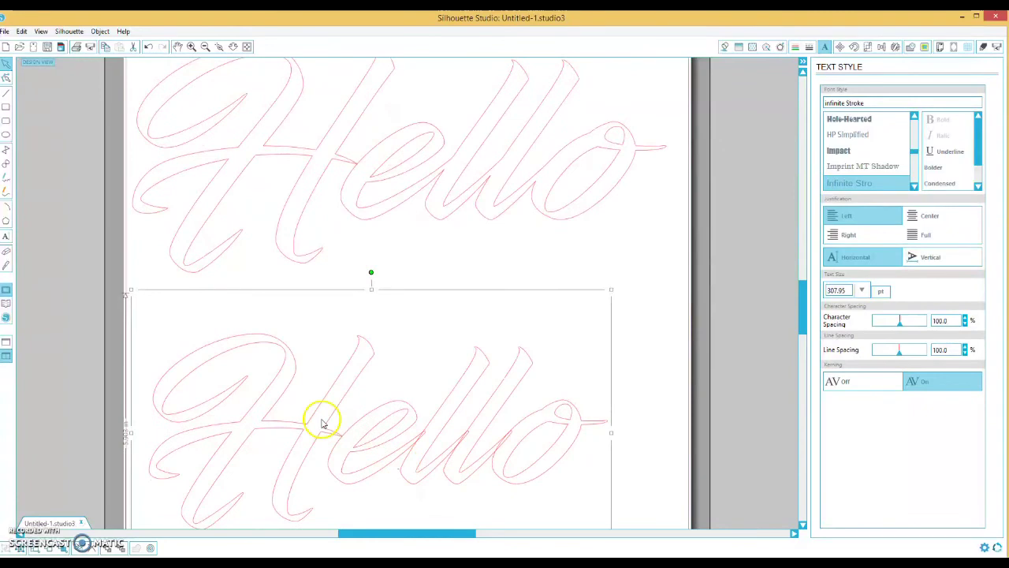
left_click_drag(332, 419, 373, 330)
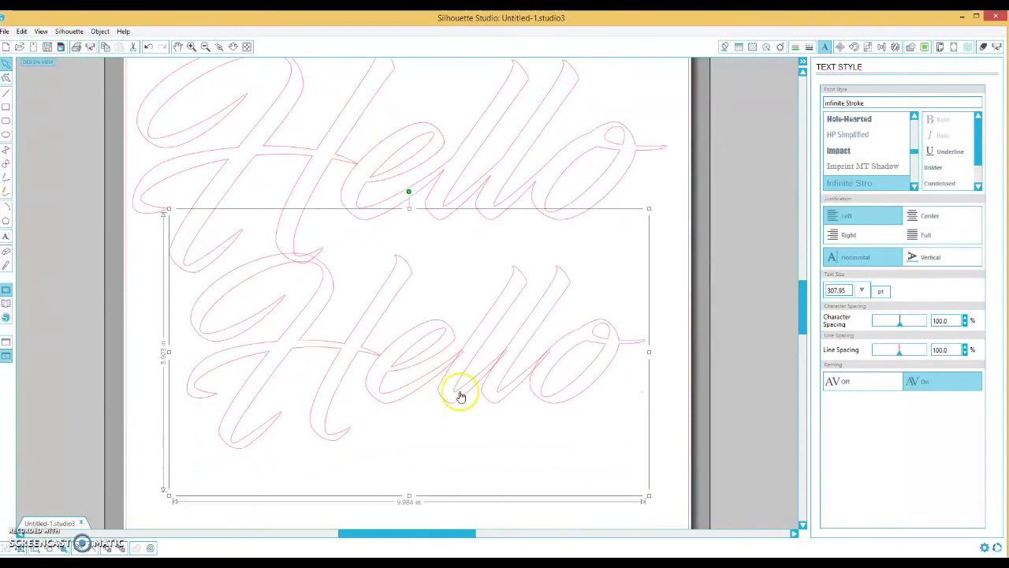
left_click_drag(254, 373, 194, 360)
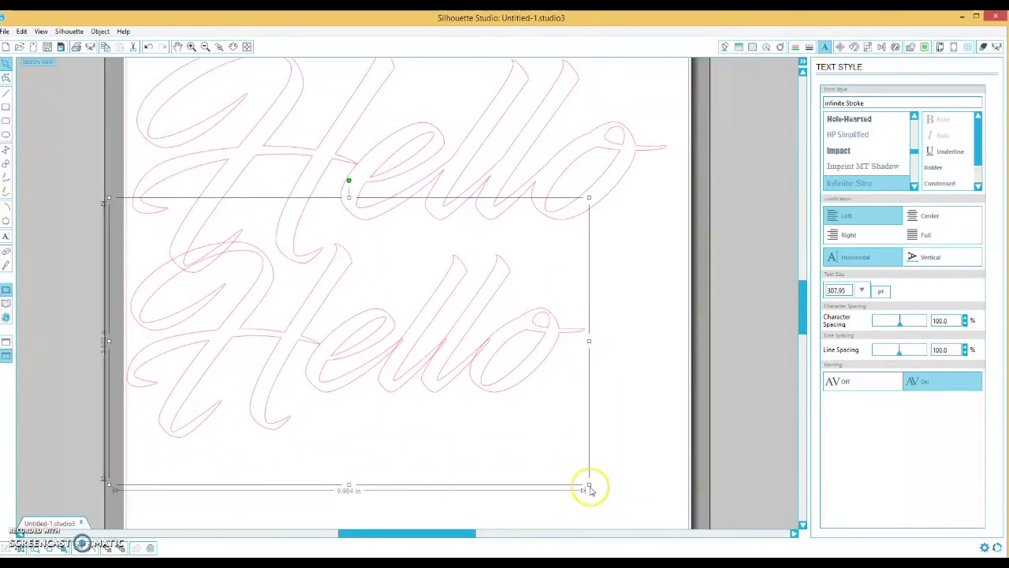
left_click_drag(586, 484, 680, 548)
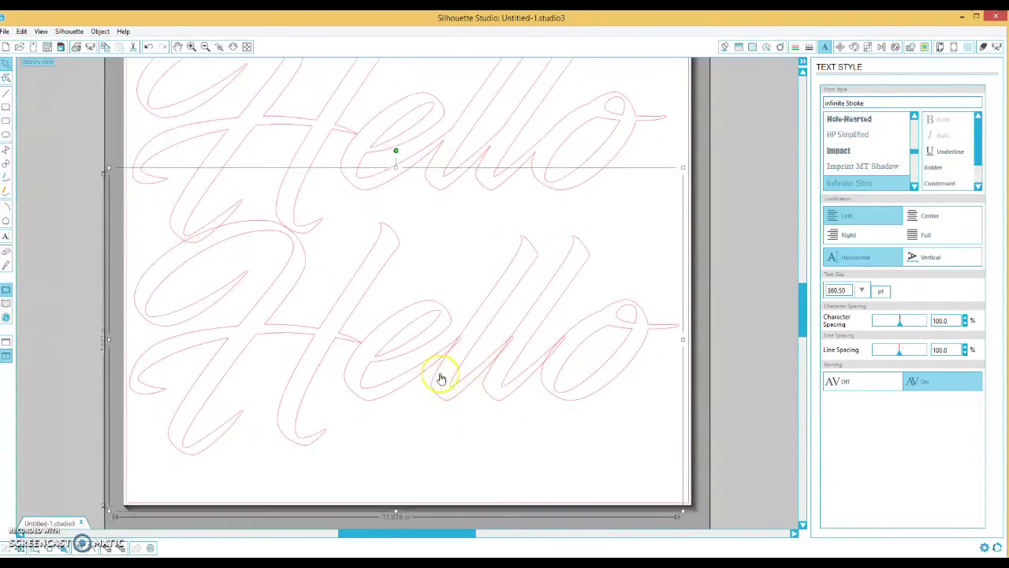
left_click(731, 230)
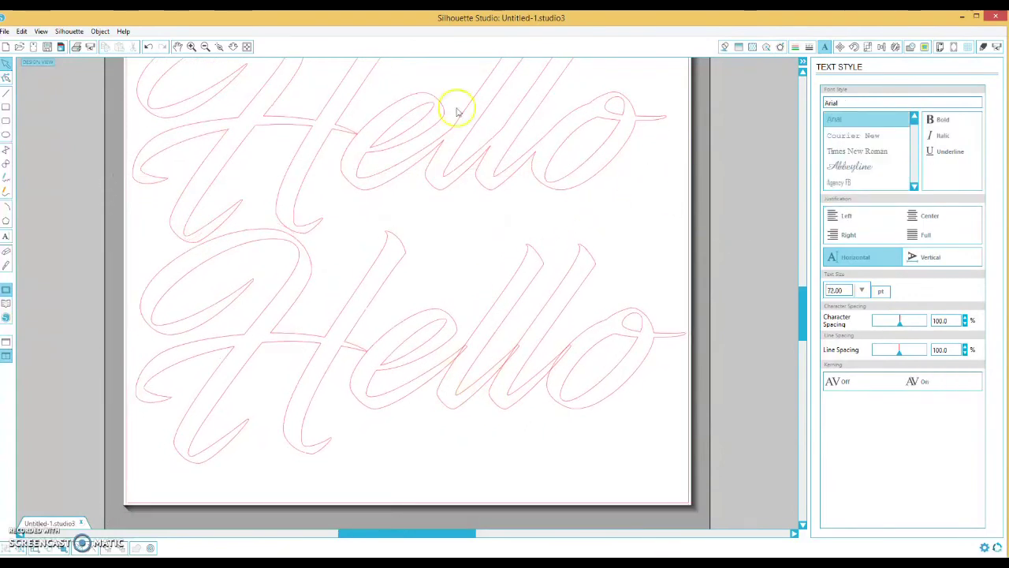
Step: Select both "Hello" words and try black and purple fills on them before settling on mint green
scroll(478, 165, "up", 1)
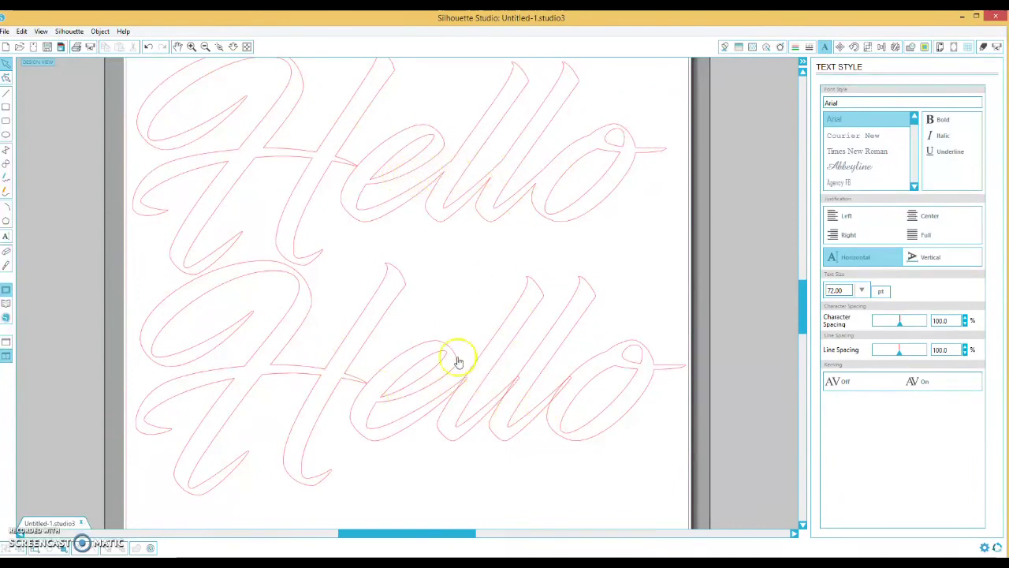
left_click_drag(100, 90, 367, 386)
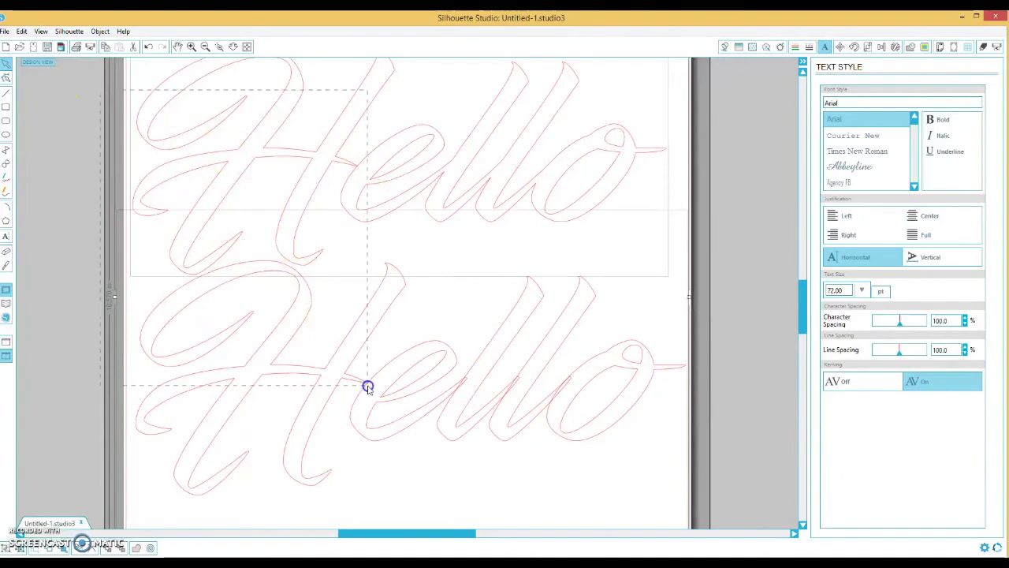
left_click(724, 47)
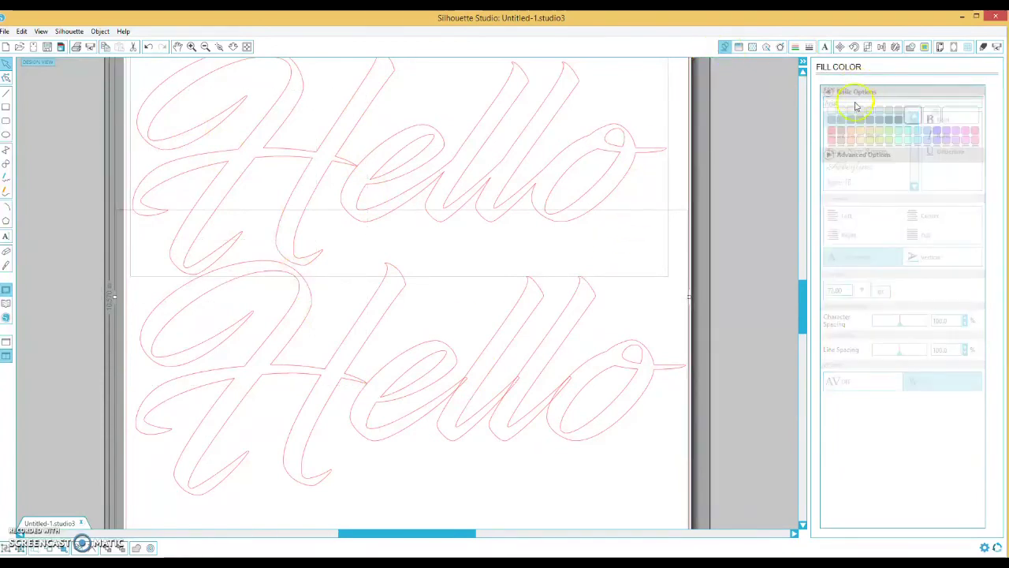
left_click(899, 119)
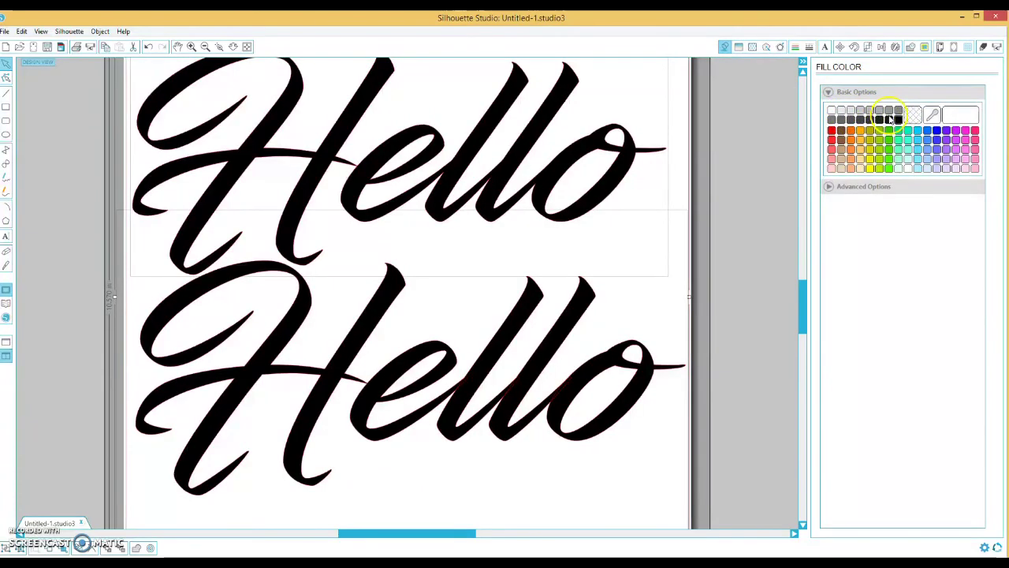
left_click(946, 131)
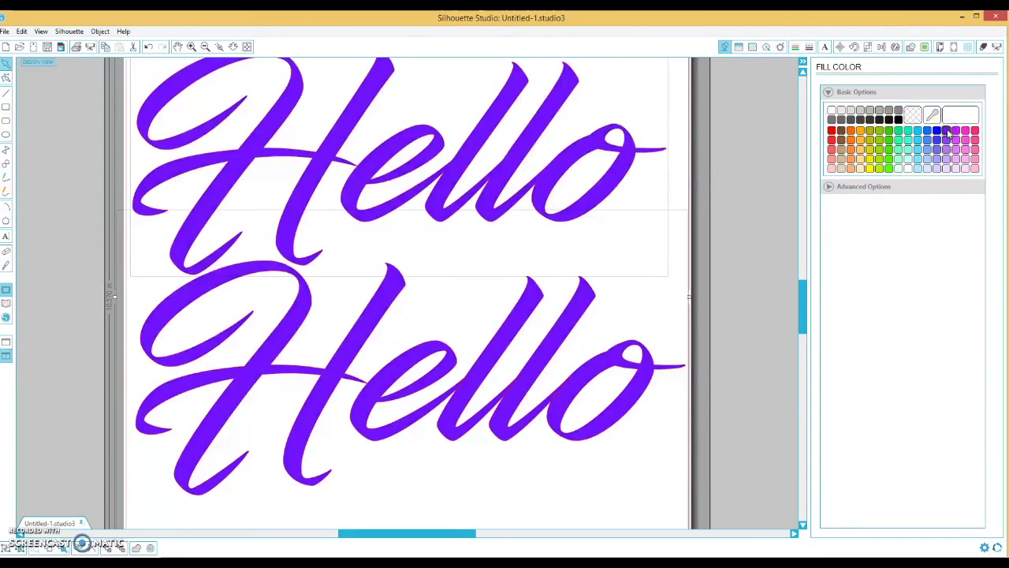
left_click(900, 137)
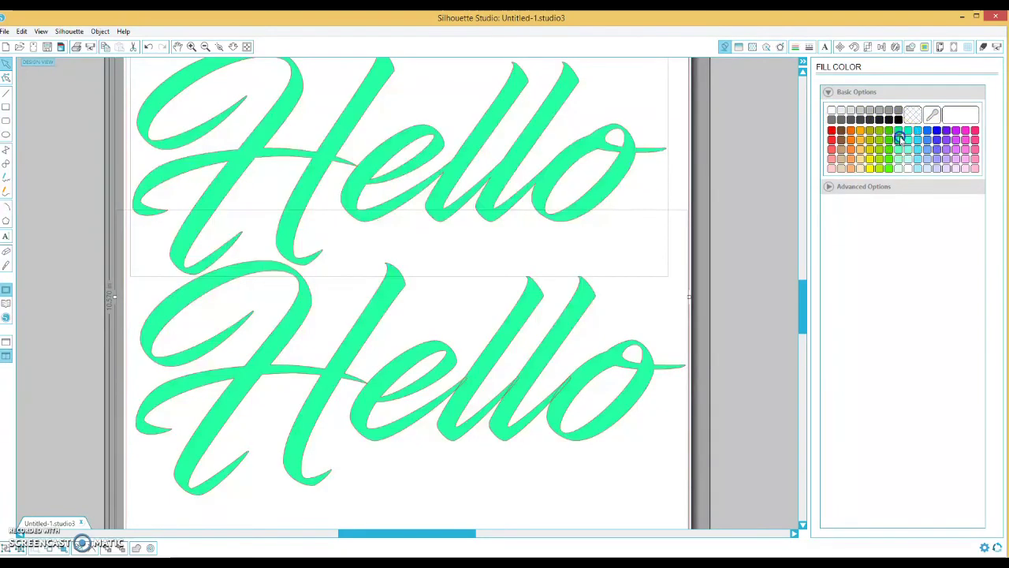
Step: Select the unwelded lower "Hello", open the Modify options to view the Weld command, and deselect the word
scroll(687, 192, "up", 4)
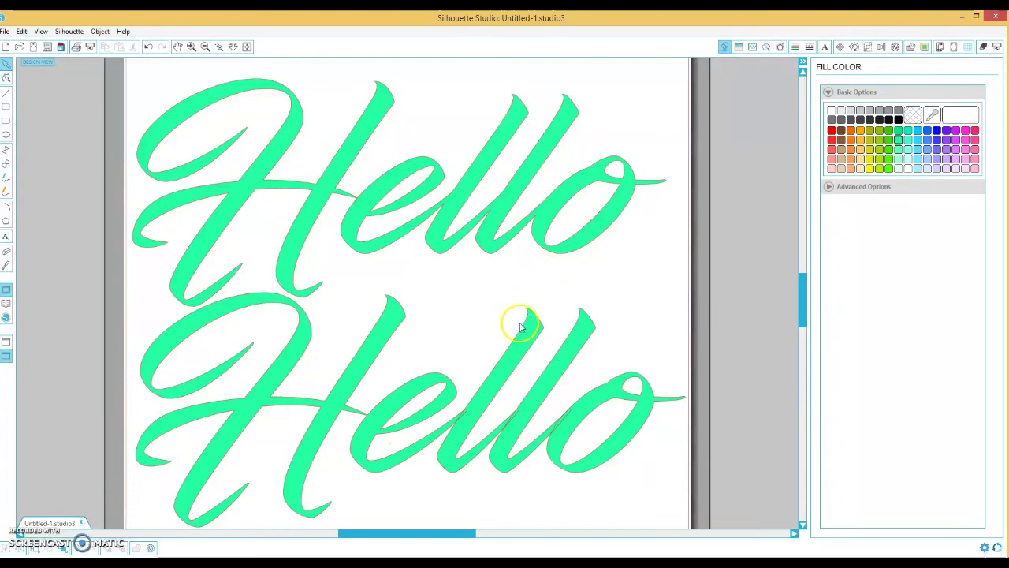
left_click(438, 440)
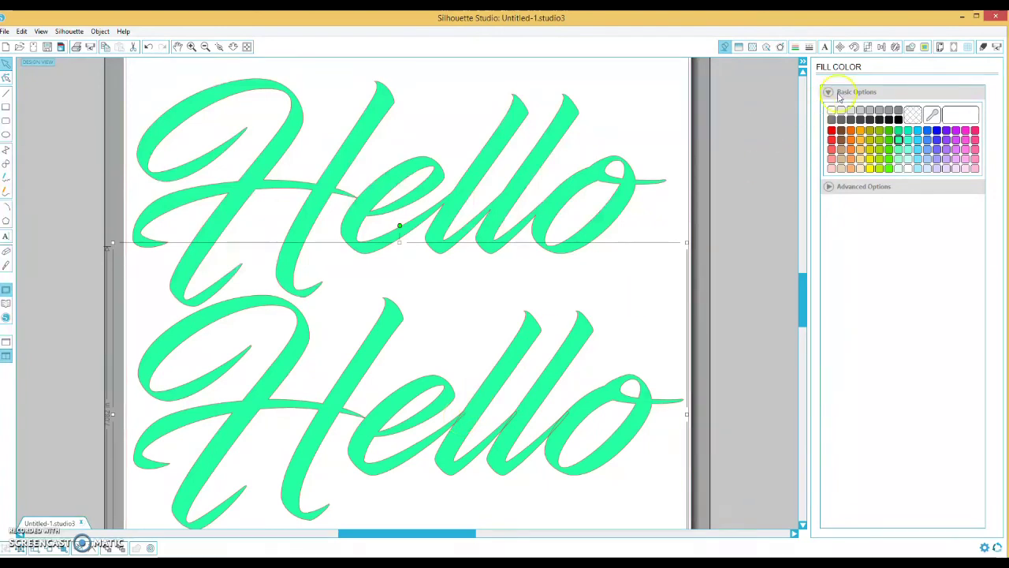
left_click(911, 48)
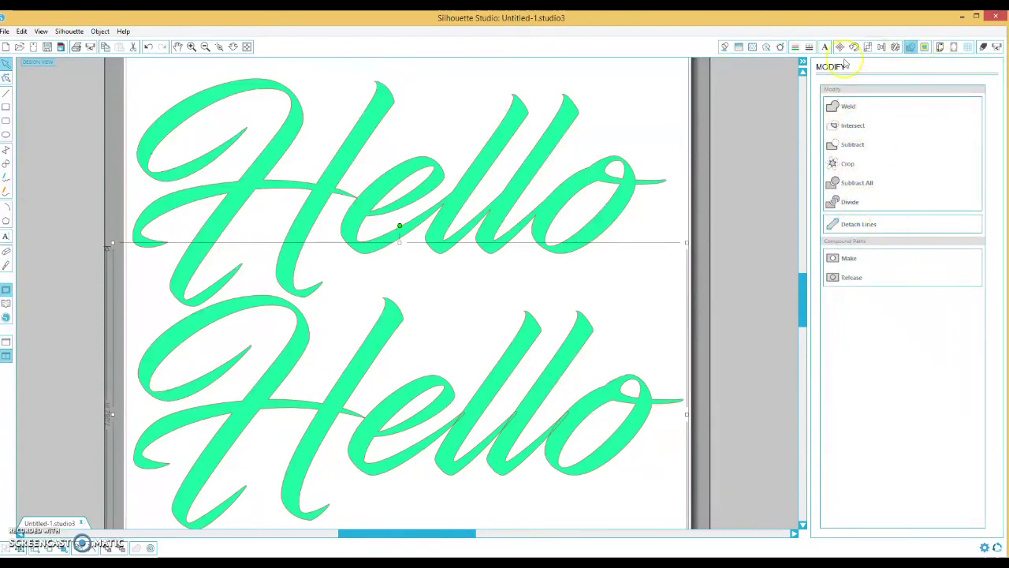
left_click(724, 154)
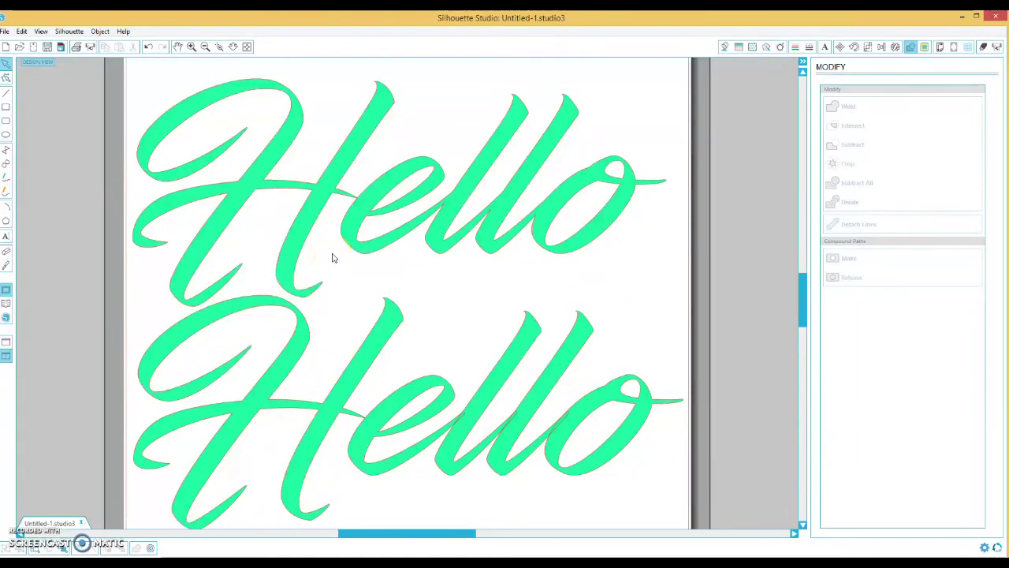
Step: Delete the unwelded lower "Hello" and move the remaining welded word slightly down the page
left_click(375, 323)
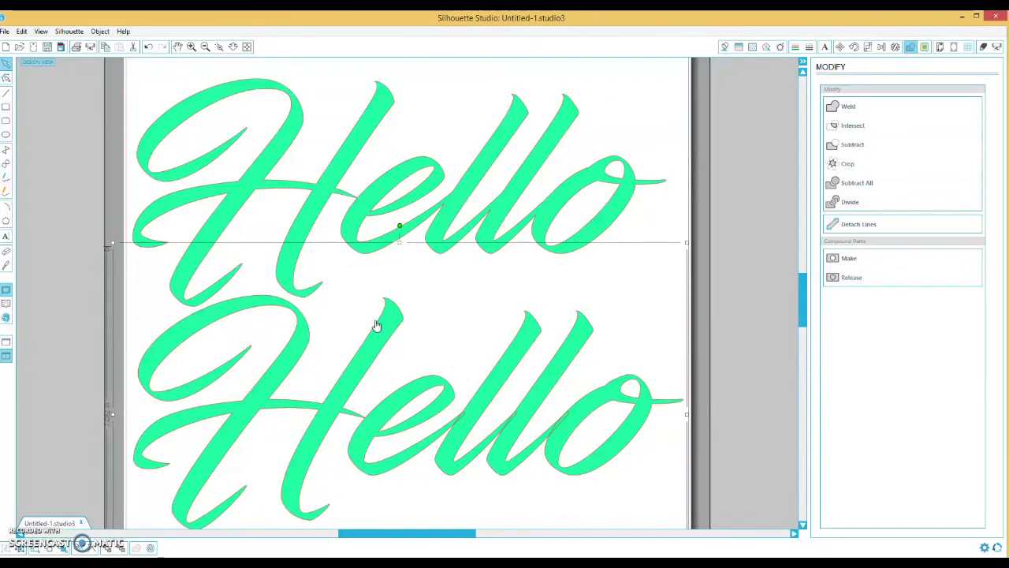
key("Delete")
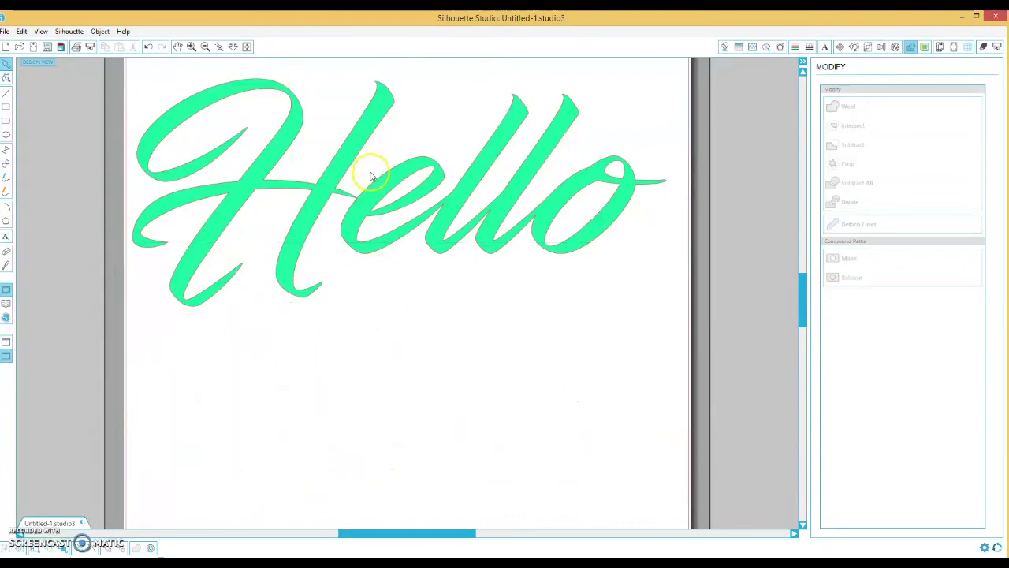
left_click_drag(344, 153, 356, 232)
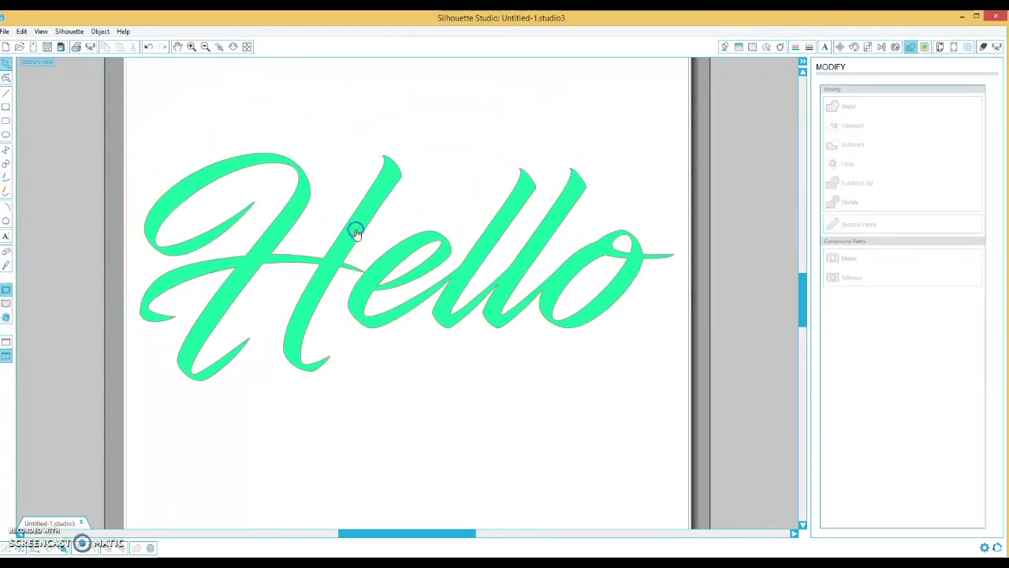